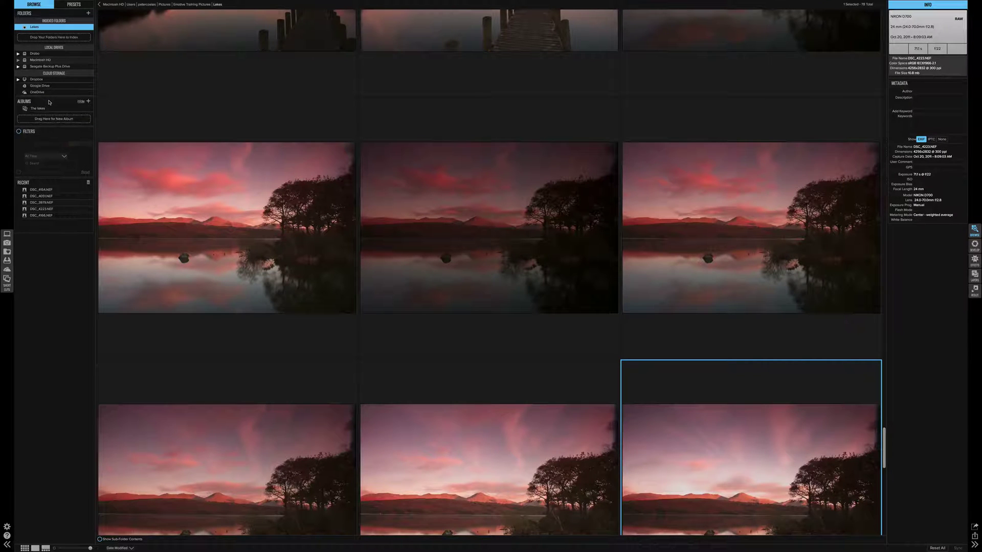
- Give DSC_4217 a three-star rating
{"action": "left_click", "coordinate": [267, 176]}
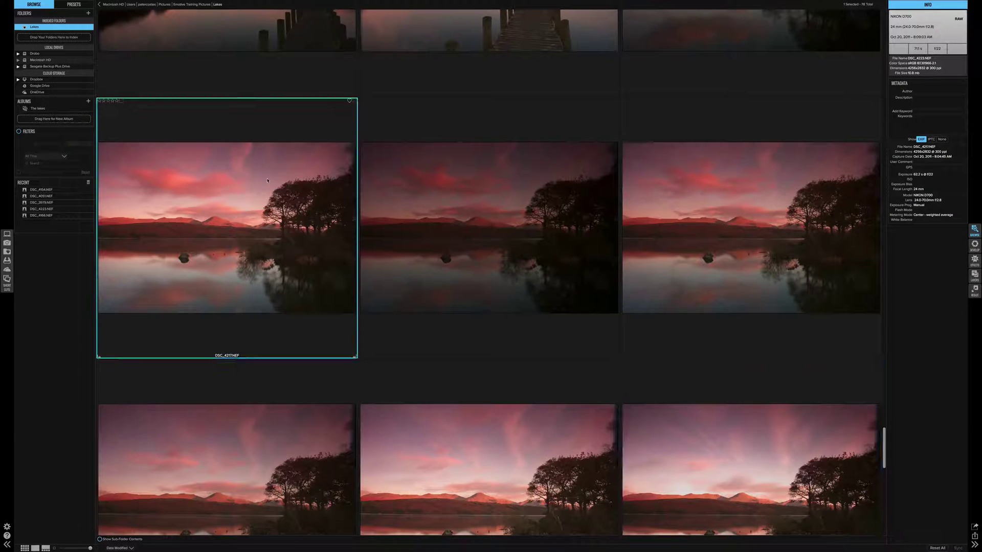
{"action": "left_click", "coordinate": [437, 175]}
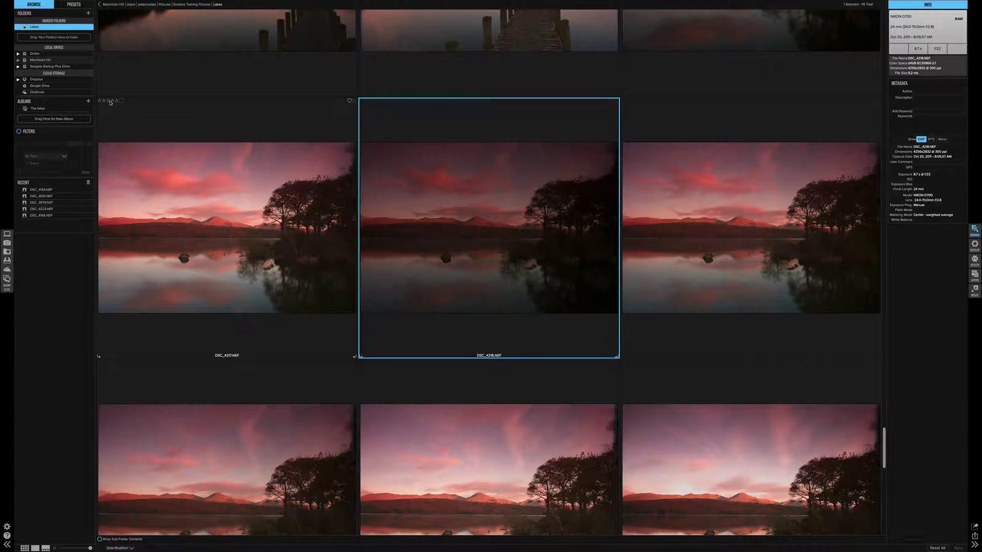
{"action": "left_click", "coordinate": [109, 102]}
- Select DSC_4217 and DSC_4218 together and bring up the new-album options
{"action": "left_click", "coordinate": [264, 160], "text": "super"}
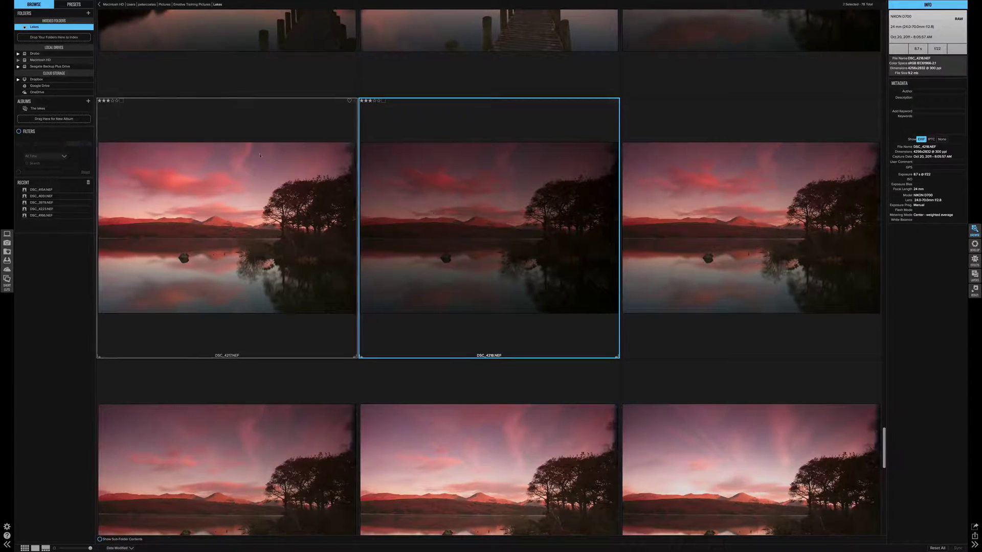
{"action": "left_click_drag", "start_coordinate": [272, 163], "coordinate": [62, 119]}
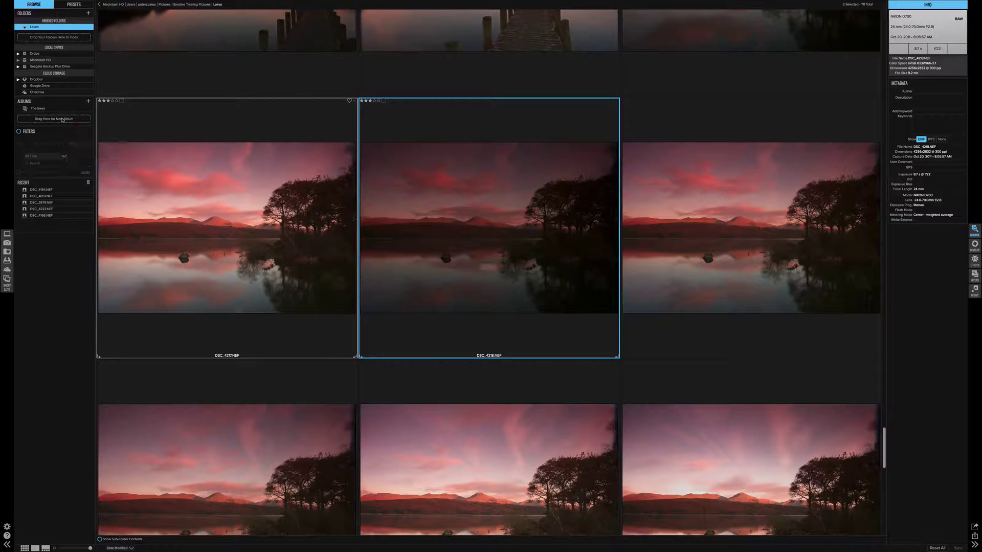
{"action": "left_click", "coordinate": [507, 282]}
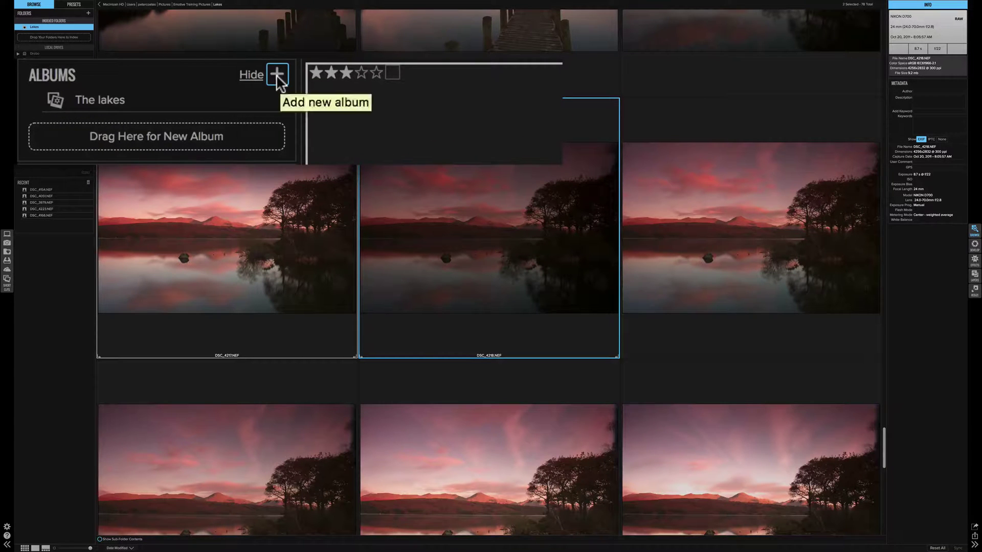
{"action": "left_click", "coordinate": [277, 78]}
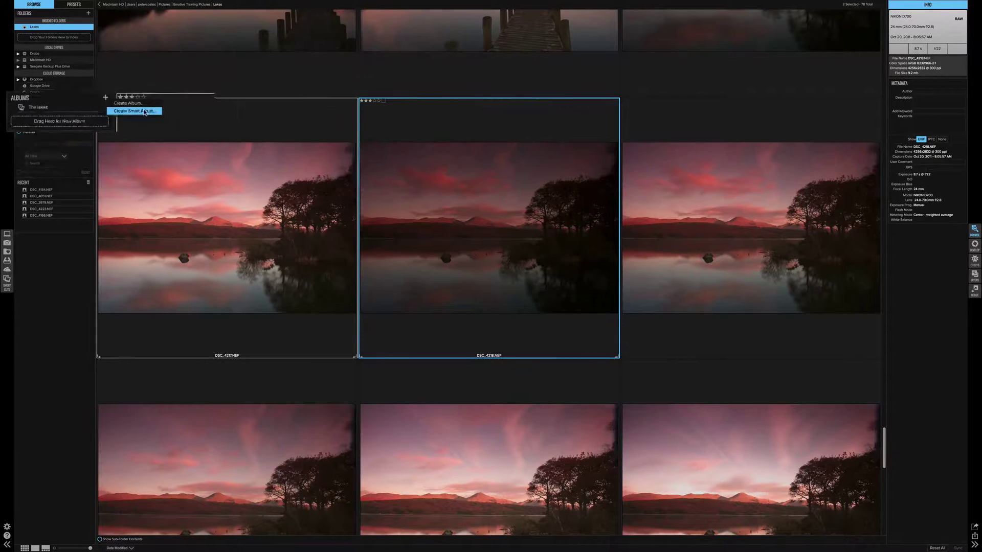
- Start a smart album and name it Coniston Lake
{"action": "left_click", "coordinate": [117, 112]}
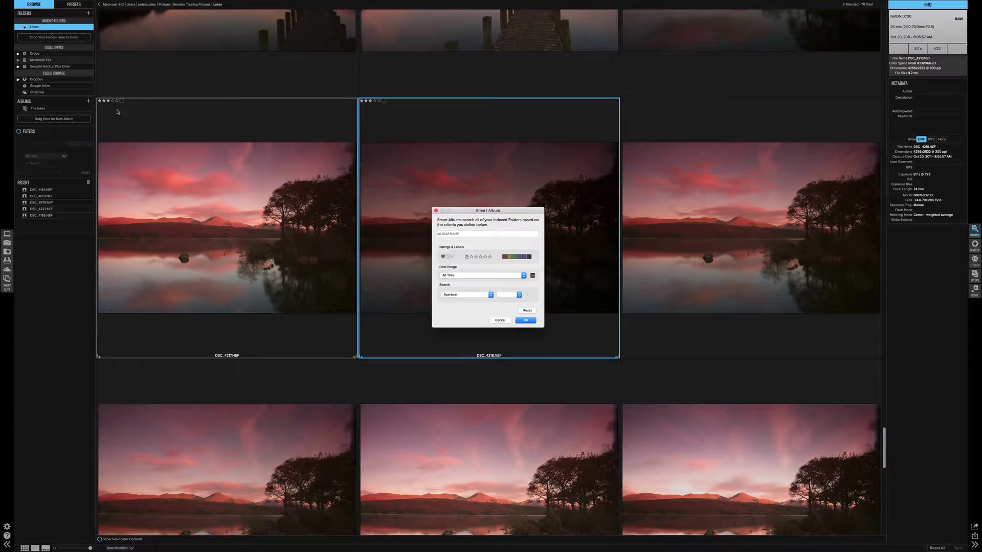
{"action": "left_click", "coordinate": [453, 231]}
{"action": "type", "text": "Coniston Lake"}
- Set the smart album criteria to rating exactly 3 stars, All Time, and Aperture
{"action": "left_click", "coordinate": [464, 259]}
{"action": "left_click", "coordinate": [501, 266]}
{"action": "left_click", "coordinate": [481, 257]}
{"action": "left_click", "coordinate": [508, 276]}
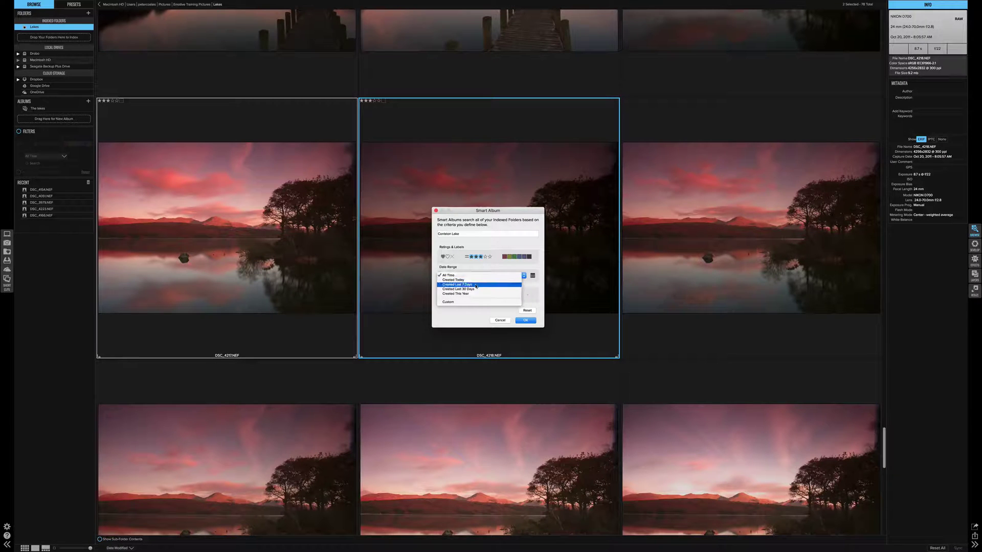
{"action": "left_click", "coordinate": [535, 285]}
{"action": "left_click", "coordinate": [491, 295]}
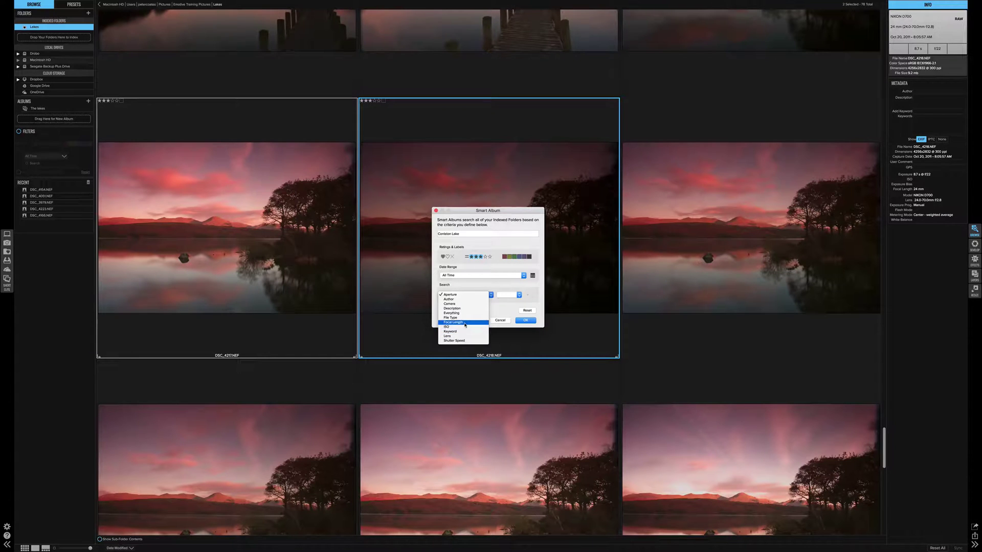
{"action": "left_click", "coordinate": [502, 310]}
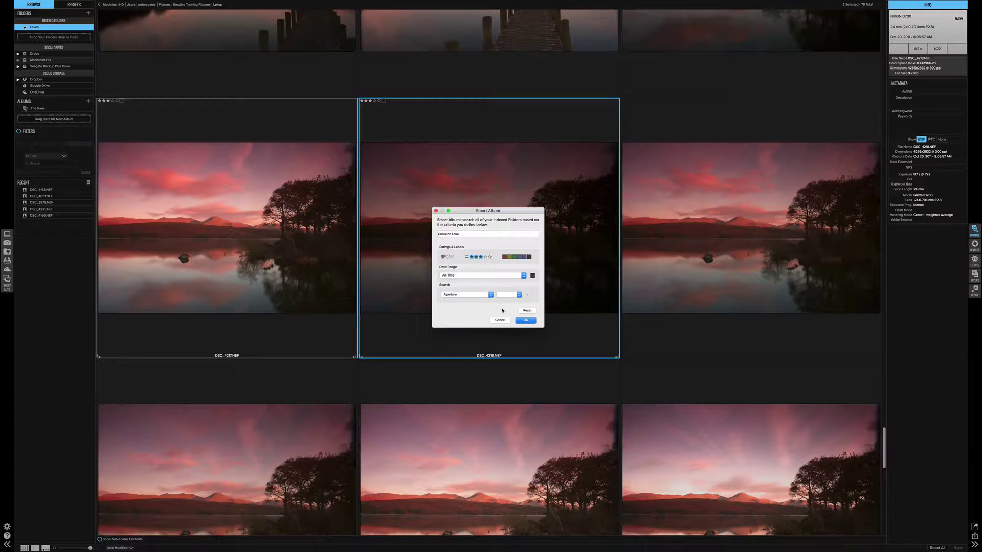
- Create the Coniston Lake album, then rate the bottom-left Lakes photo three stars and recheck it
{"action": "left_click", "coordinate": [526, 320]}
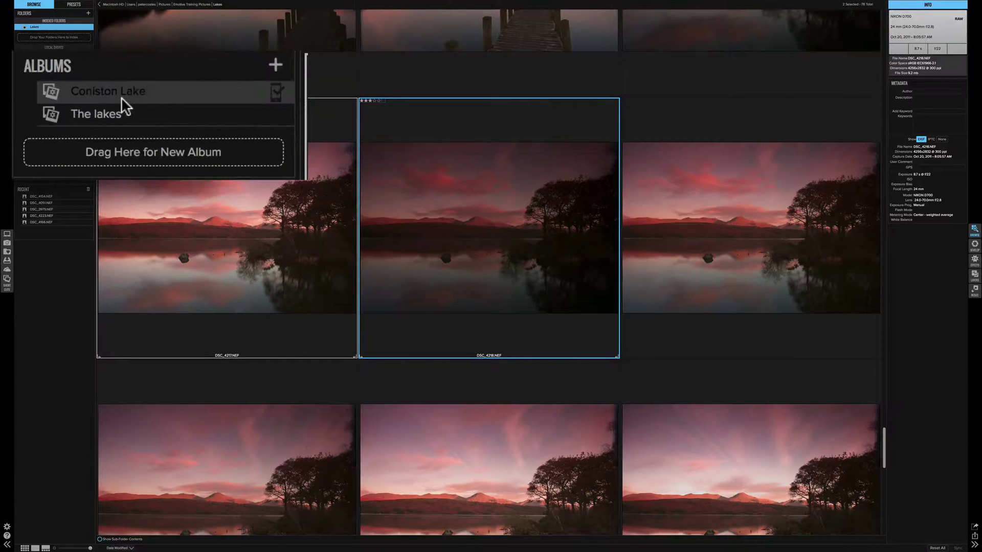
{"action": "left_click", "coordinate": [123, 93]}
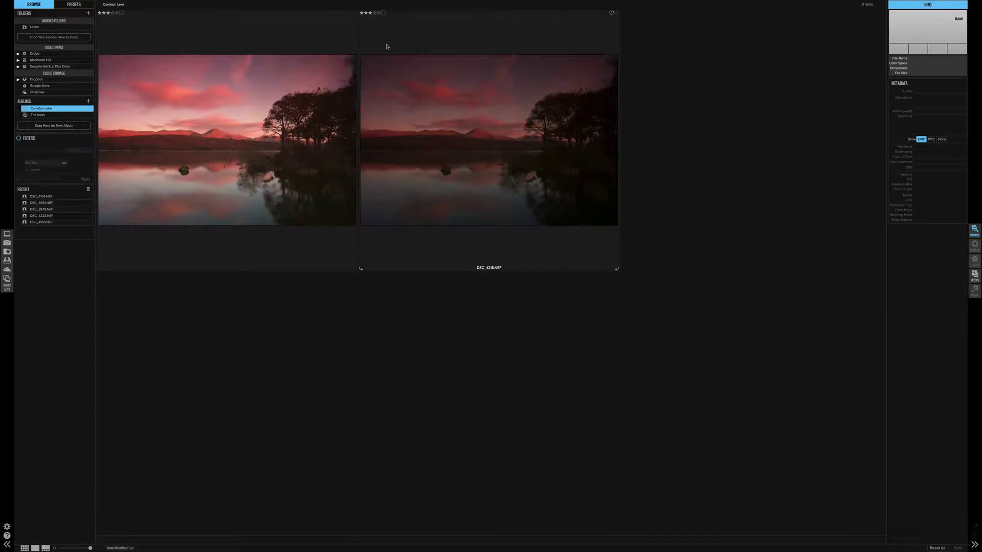
{"action": "left_click", "coordinate": [34, 28]}
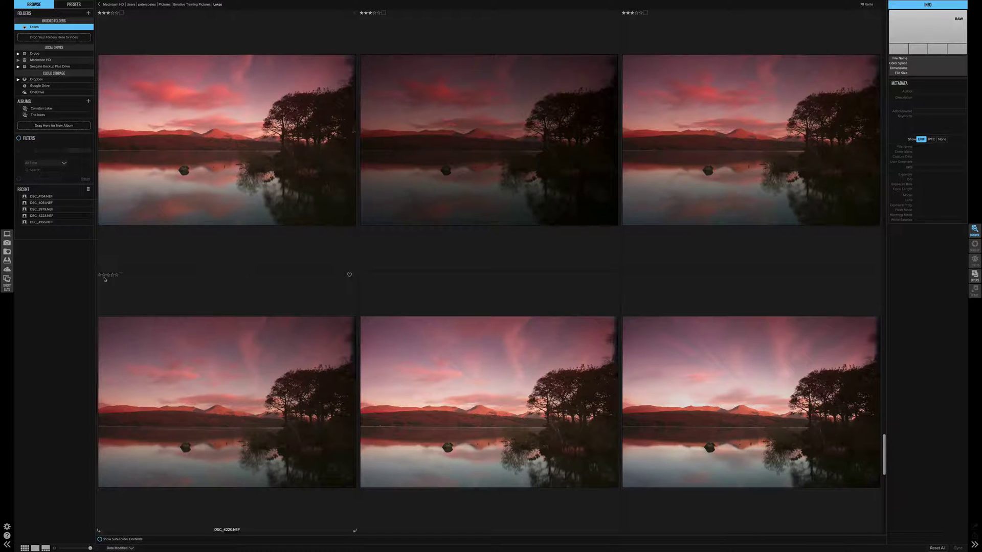
{"action": "left_click", "coordinate": [108, 275]}
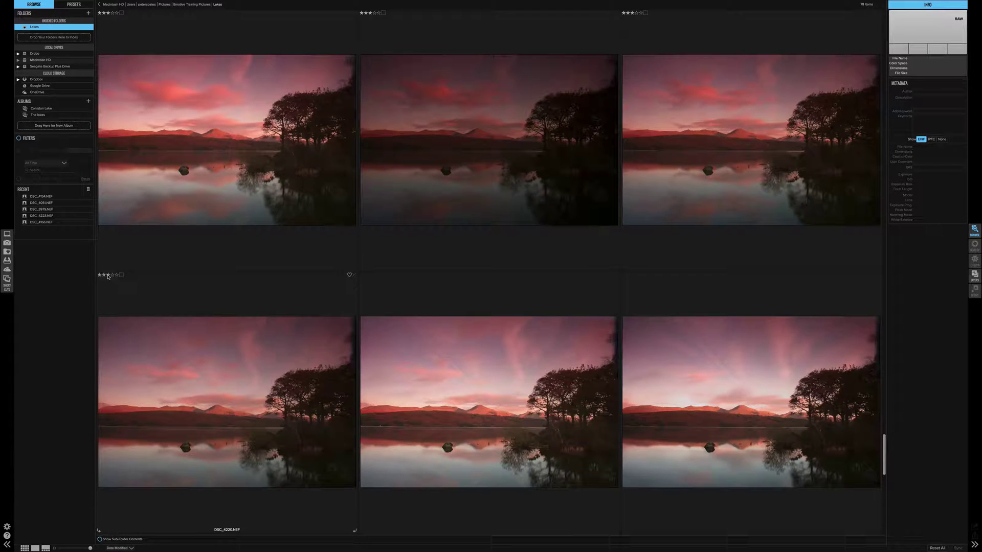
{"action": "left_click", "coordinate": [39, 109]}
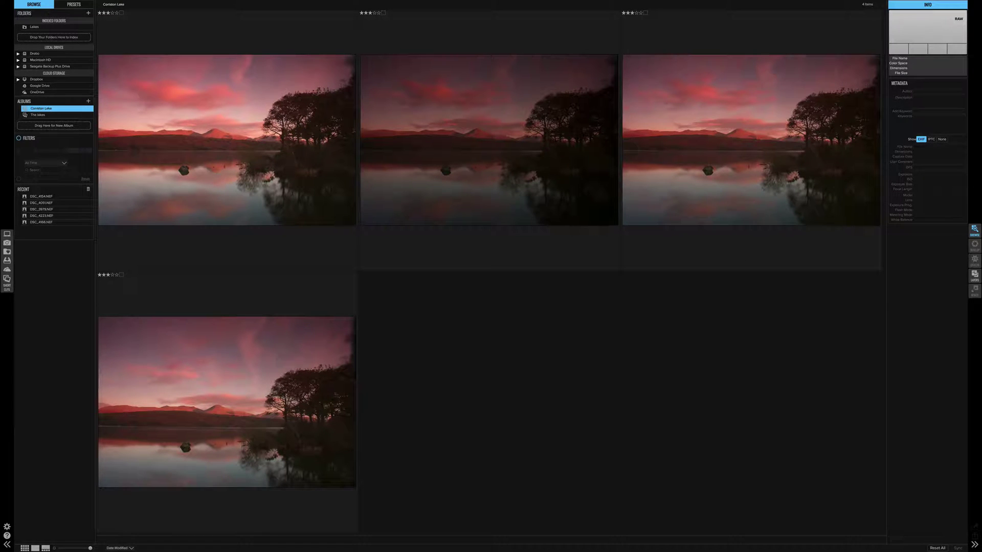
- Filter the Lakes folder to photos rated exactly three stars, then reset to show all 78
{"action": "left_click", "coordinate": [19, 139]}
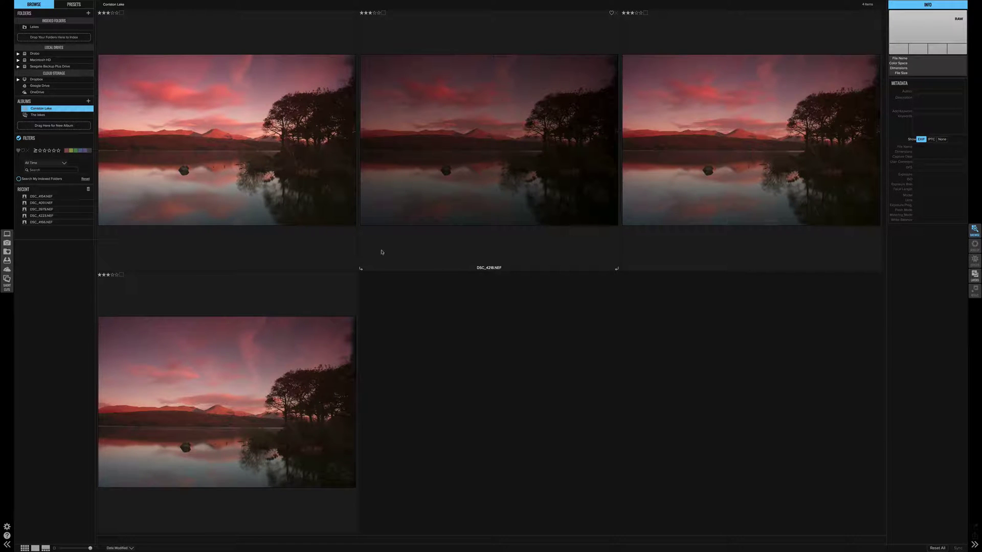
{"action": "left_click", "coordinate": [64, 163]}
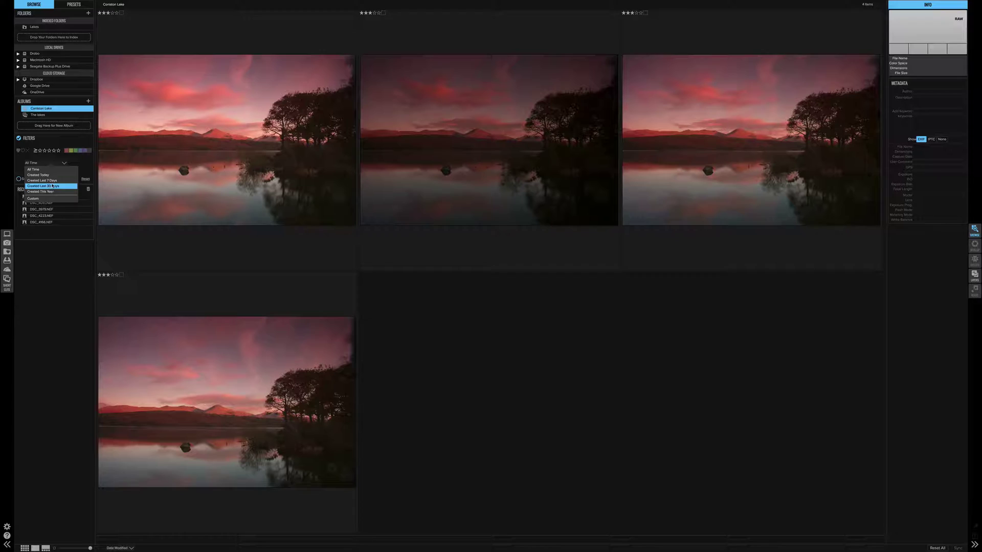
{"action": "left_click", "coordinate": [34, 26]}
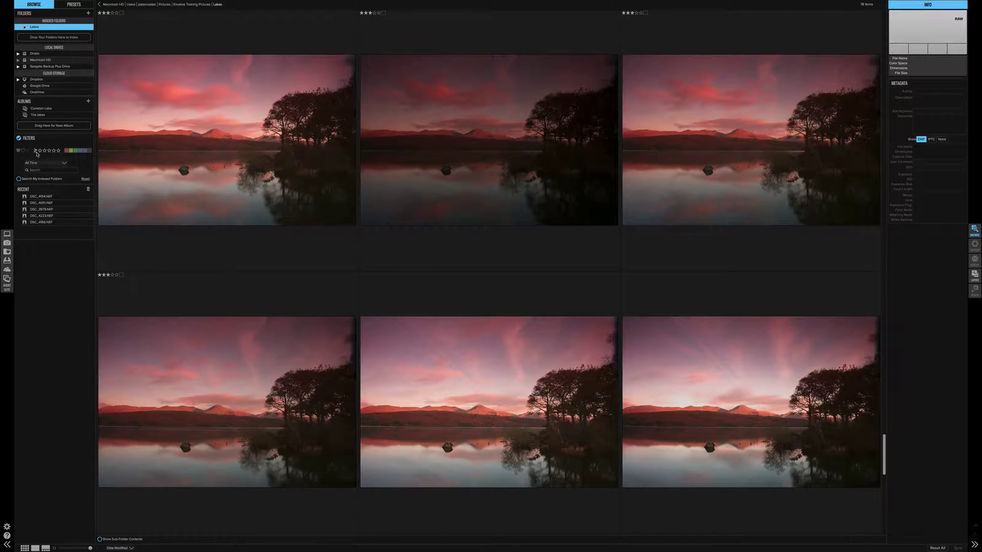
{"action": "left_click", "coordinate": [36, 151]}
{"action": "left_click", "coordinate": [49, 151]}
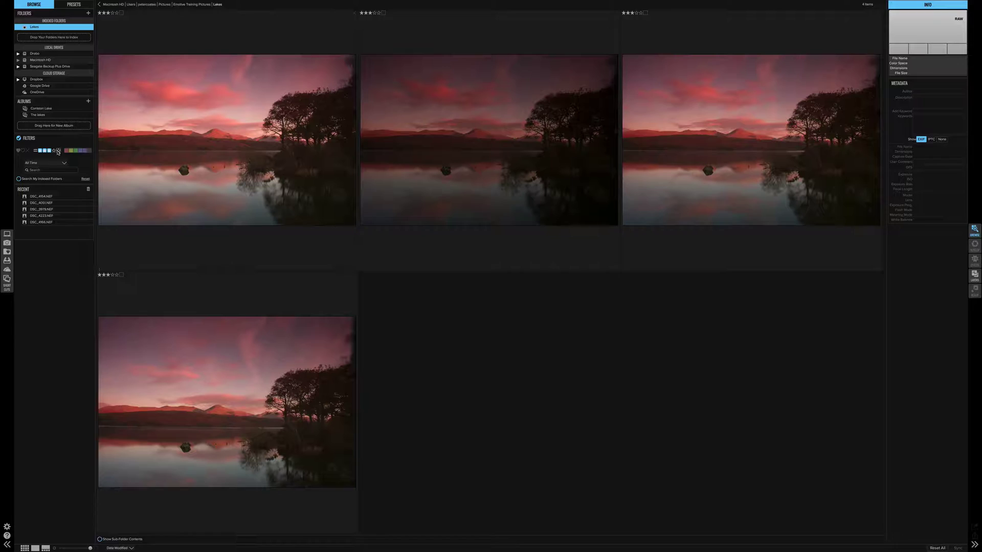
{"action": "left_click", "coordinate": [86, 179]}
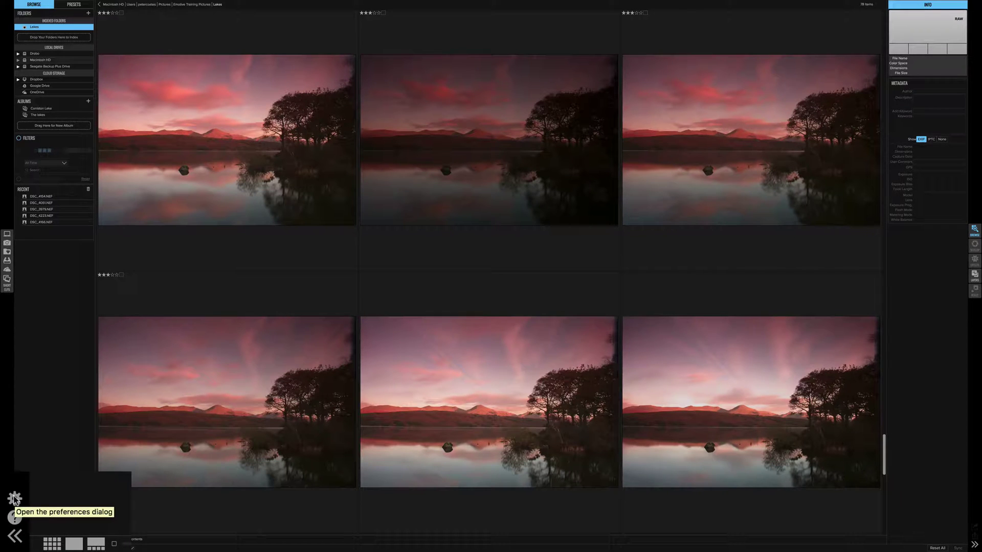
{"action": "left_click", "coordinate": [7, 527]}
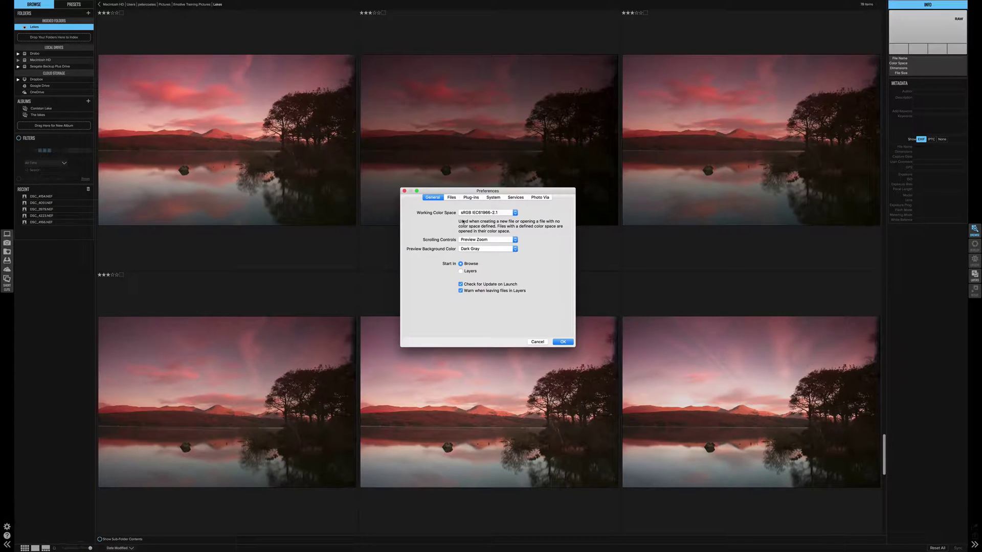
{"action": "left_click", "coordinate": [404, 191]}
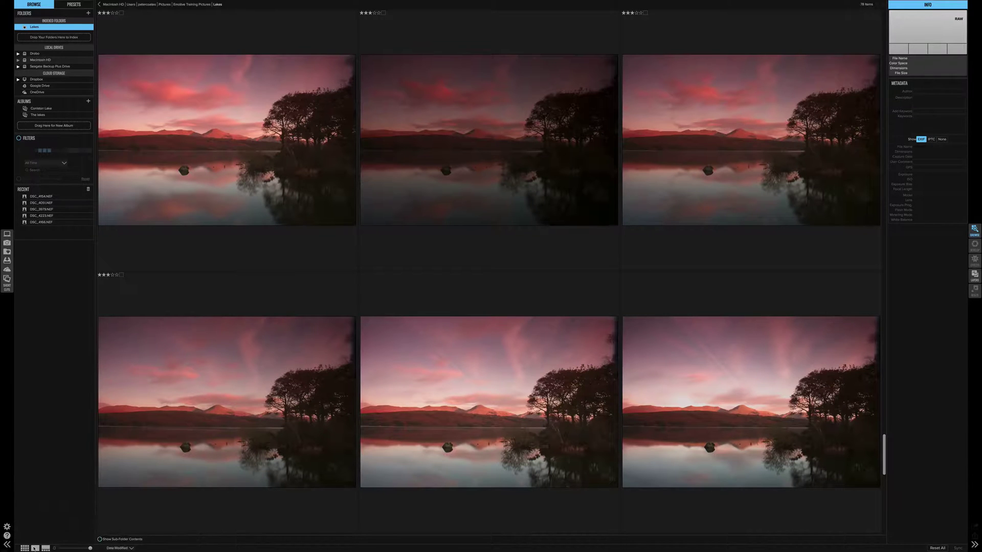
- Shrink the grid thumbnails and sort the lake photos in ascending order
{"action": "left_click", "coordinate": [34, 548]}
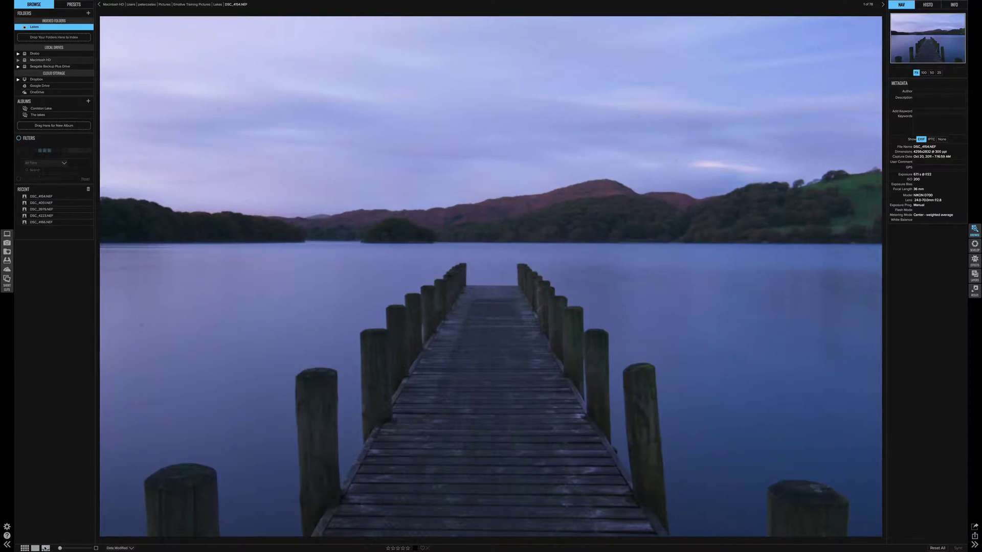
{"action": "left_click", "coordinate": [45, 548]}
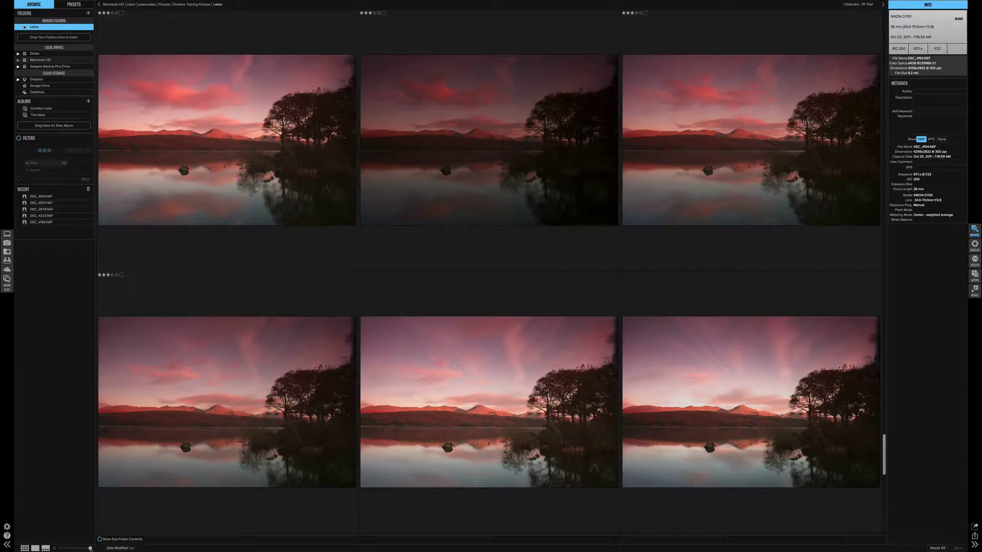
{"action": "mouse_move", "coordinate": [89, 549]}
{"action": "left_mouse_down"}
{"action": "mouse_move", "coordinate": [67, 548]}
{"action": "mouse_move", "coordinate": [80, 548]}
{"action": "left_mouse_up"}
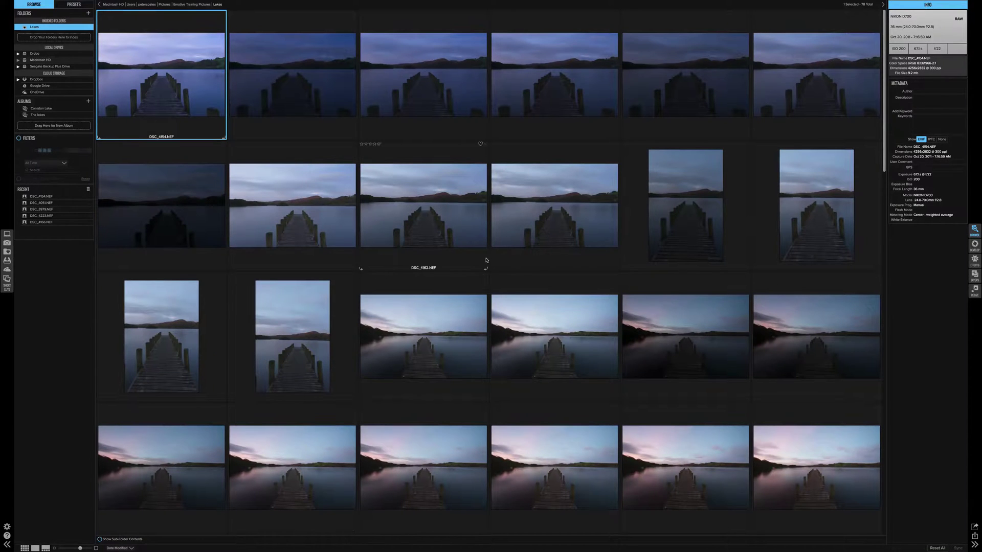
{"action": "left_click", "coordinate": [139, 545]}
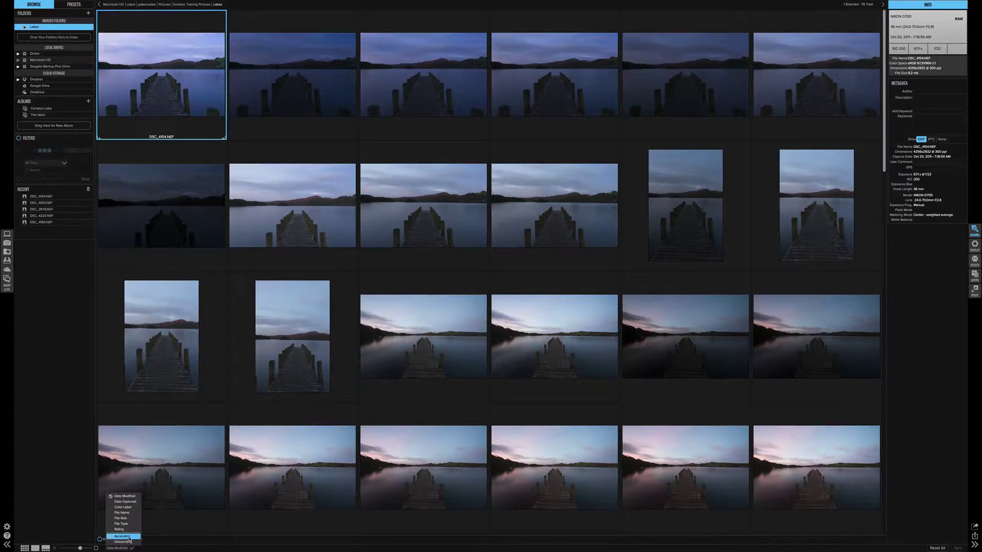
{"action": "left_click", "coordinate": [130, 537]}
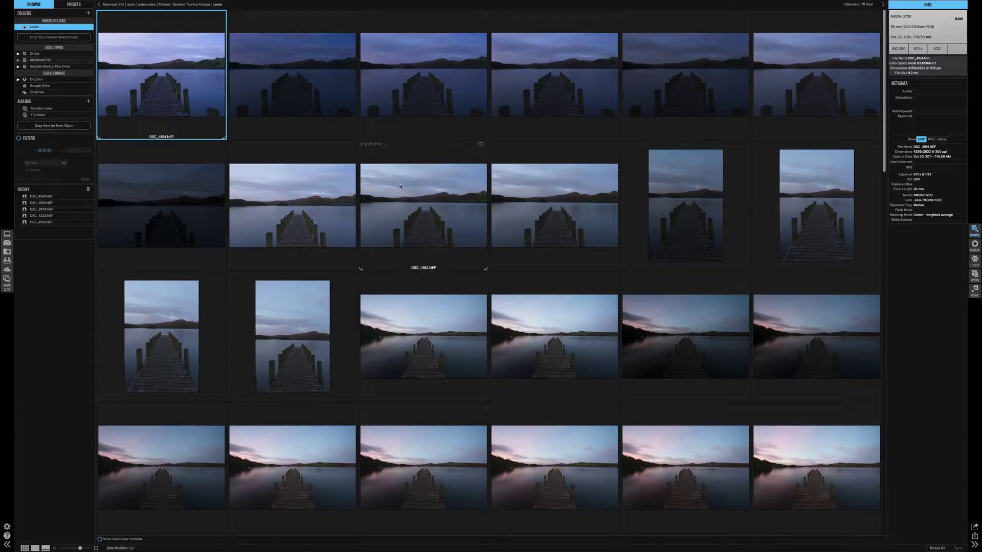
{"action": "left_click", "coordinate": [74, 4]}
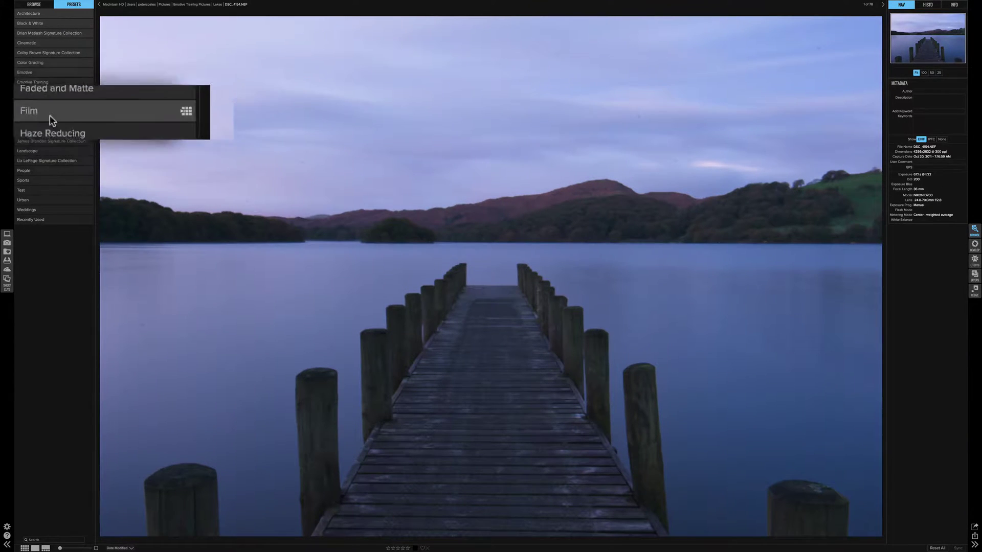
- Show the Film preset category for the jetty photo
{"action": "left_click", "coordinate": [31, 91]}
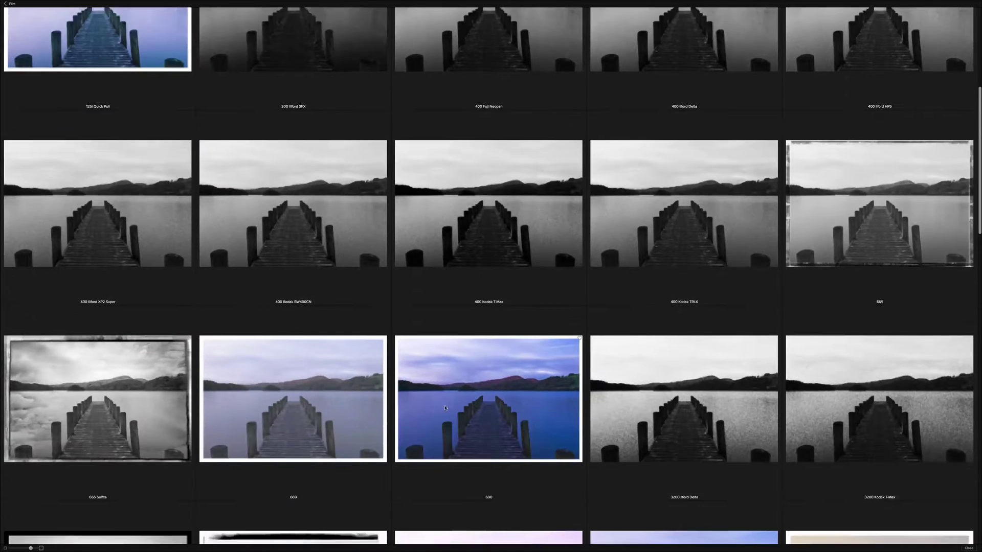
- Apply the Blackline Vignette film preset to the jetty photo
{"action": "scroll", "coordinate": [445, 404], "scroll_direction": "down", "scroll_amount": 8}
{"action": "scroll", "coordinate": [169, 430], "scroll_direction": "up", "scroll_amount": 14}
{"action": "scroll", "coordinate": [169, 433], "scroll_direction": "down", "scroll_amount": 10}
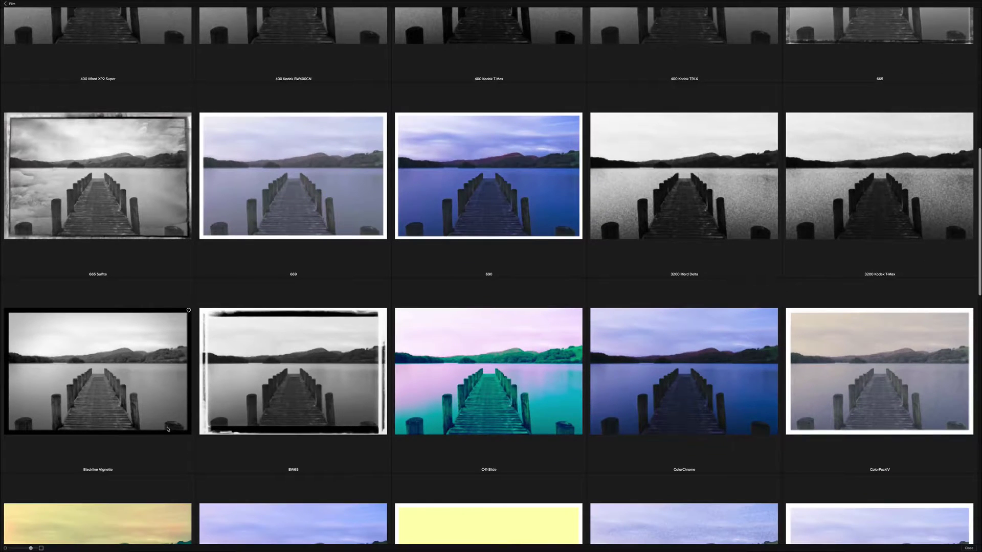
{"action": "left_click", "coordinate": [146, 335]}
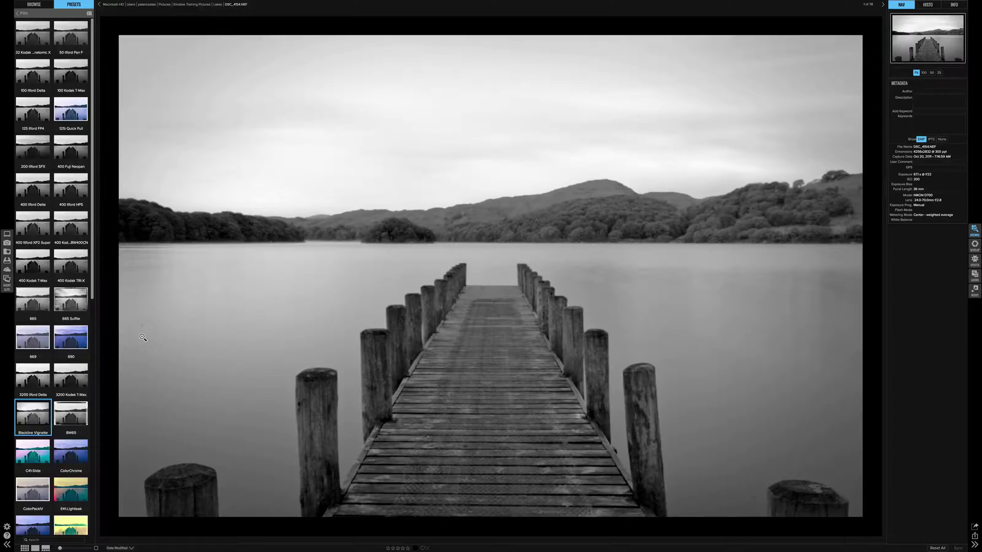
- Search the presets for 'sunset' and pick Magic Sunset
{"action": "left_click", "coordinate": [24, 15]}
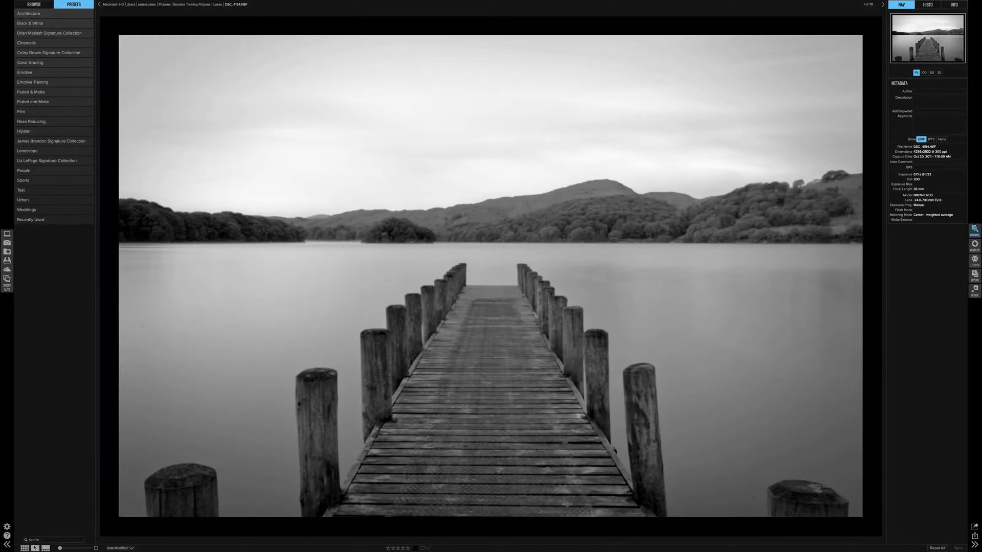
{"action": "left_click", "coordinate": [37, 539]}
{"action": "type", "text": "su"}
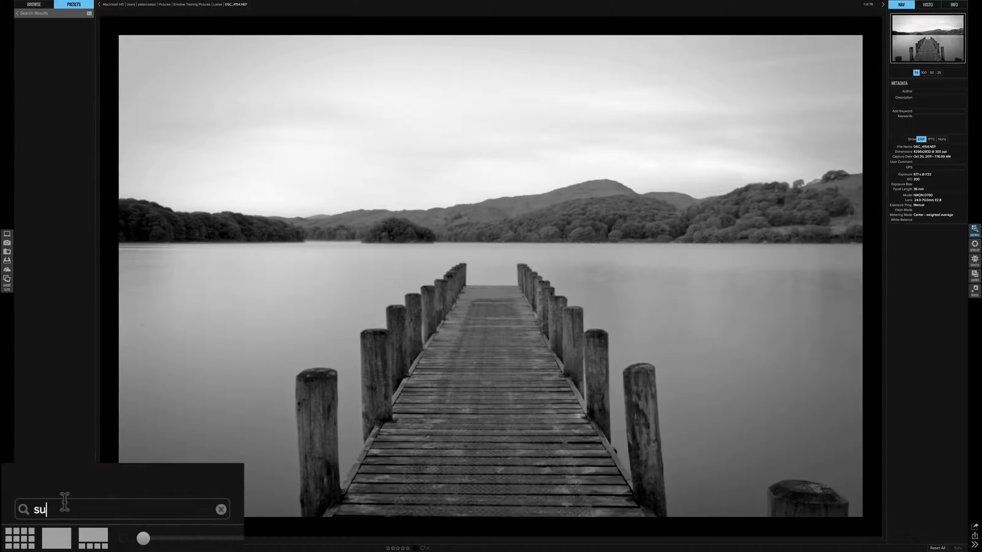
{"action": "type", "text": "nset"}
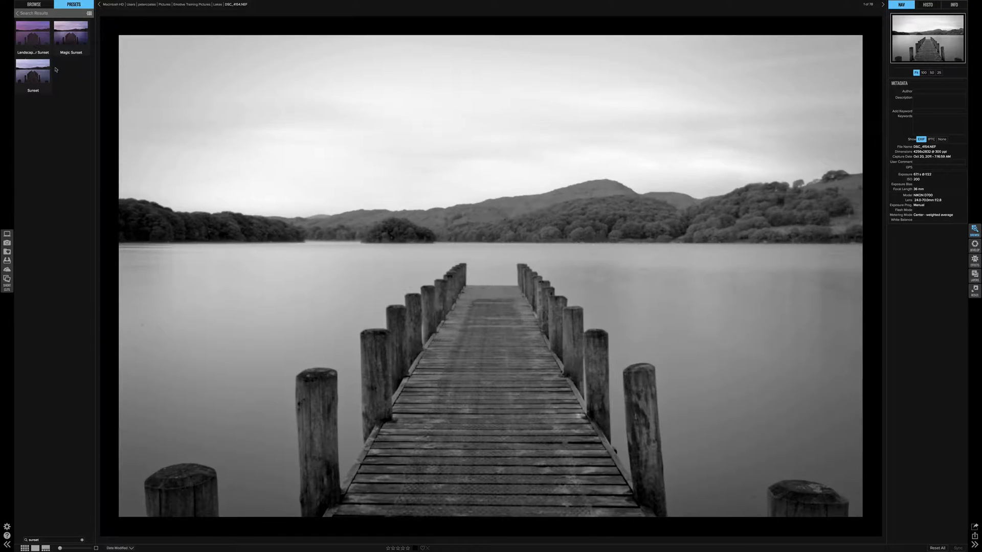
{"action": "left_click", "coordinate": [75, 37]}
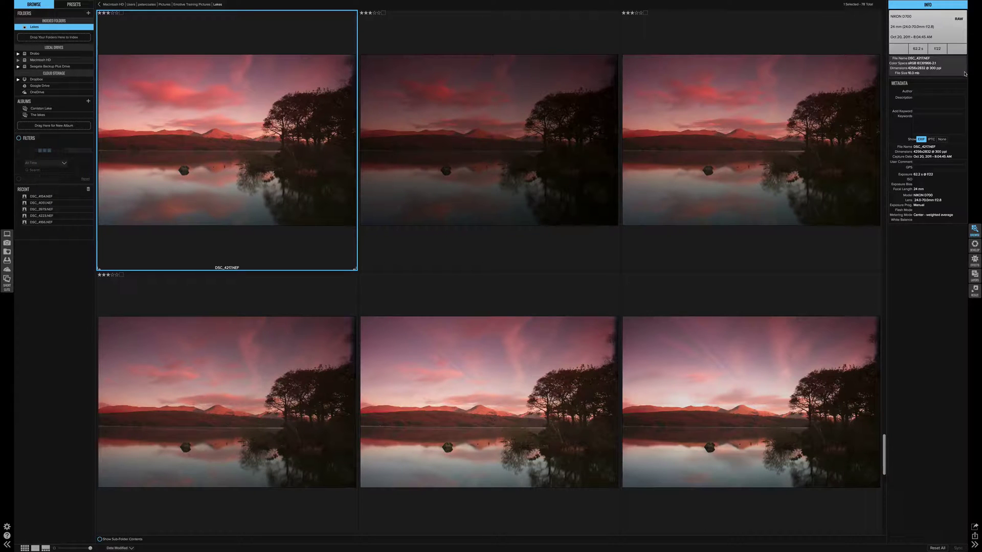
- Select the first three sunset photos and enter 'Emotive Photography' as their author
{"action": "left_click", "coordinate": [695, 139], "text": "shift"}
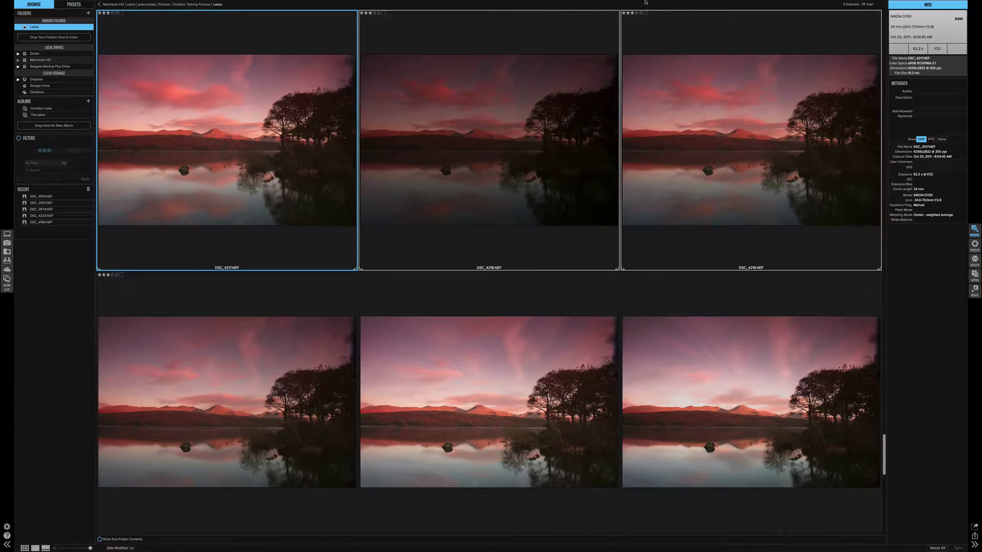
{"action": "left_click", "coordinate": [934, 92]}
{"action": "type", "text": "Emotive Photography"}
{"action": "key", "text": "Return"}
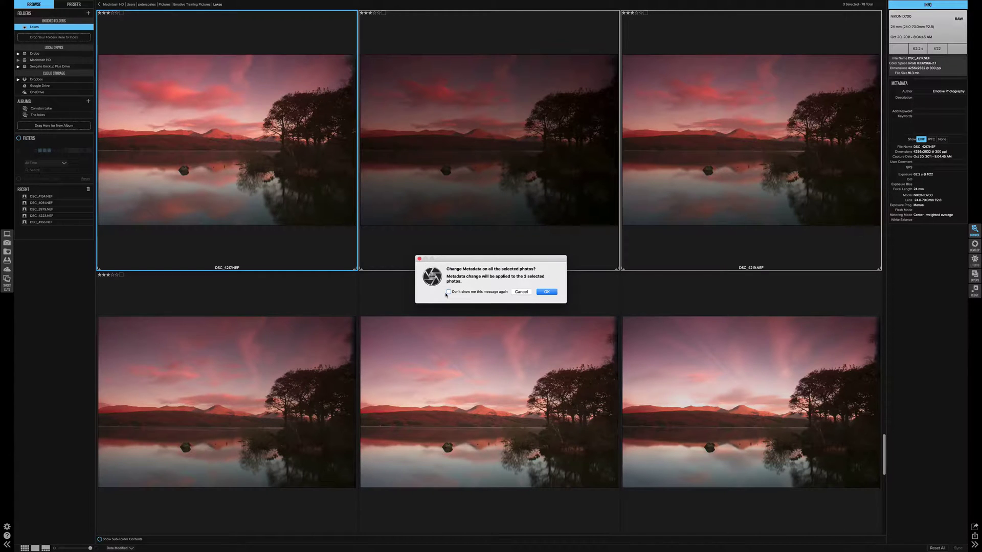
- Apply the author to all three photos and set their description to 'The Lakes'
{"action": "left_click", "coordinate": [547, 292]}
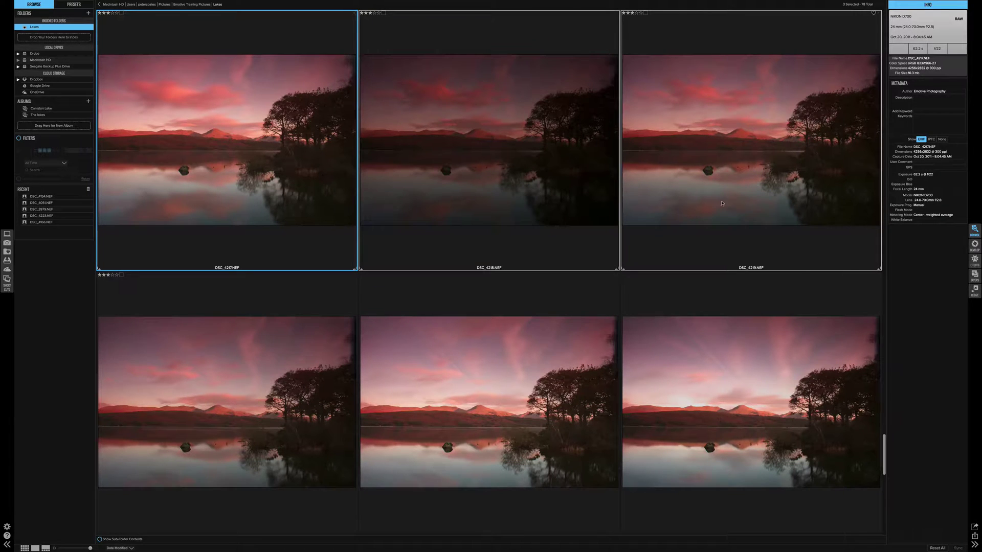
{"action": "left_click", "coordinate": [935, 100]}
{"action": "type", "text": "The L"}
{"action": "left_click", "coordinate": [923, 101]}
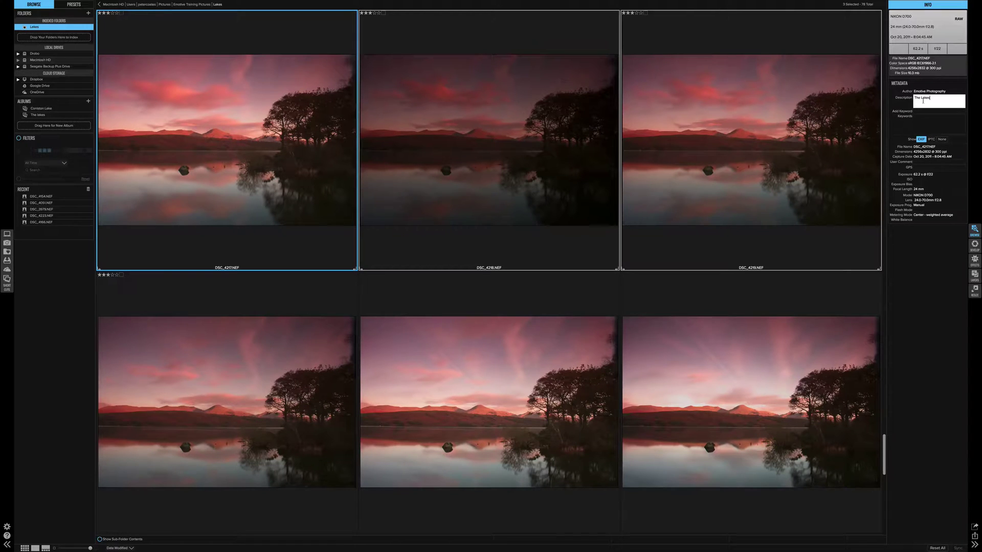
- Add the keywords 'The lakes', 'Coniston Lake' and 'October'
{"action": "left_click", "coordinate": [923, 111]}
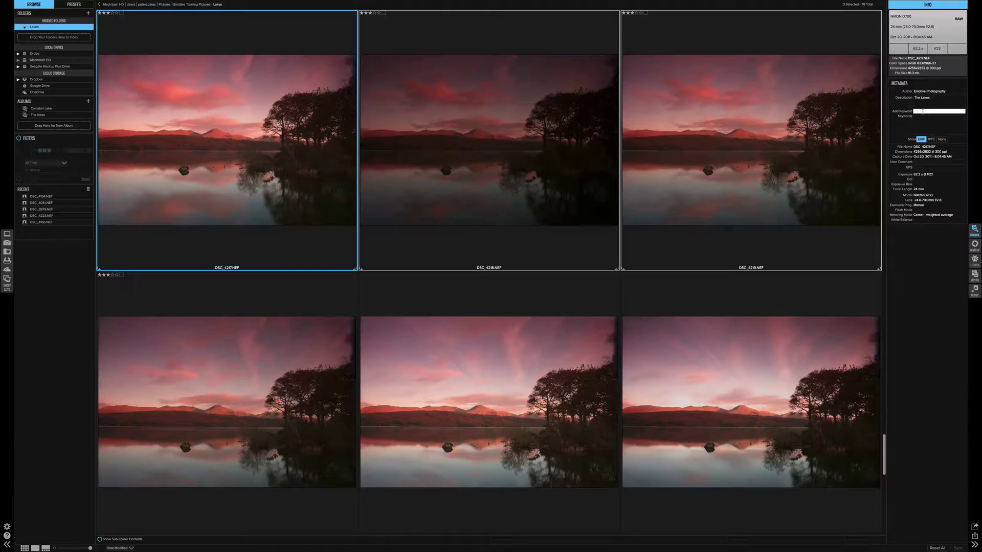
{"action": "type", "text": "The lakes"}
{"action": "key", "text": "Return"}
{"action": "type", "text": "Coniston Lake"}
{"action": "key", "text": "Return"}
{"action": "type", "text": "Cutober"}
{"action": "key", "text": "Return"}
- Select only DSC_4218.NEF and display its full IPTC metadata
{"action": "key", "text": "Right"}
{"action": "left_click", "coordinate": [932, 139]}
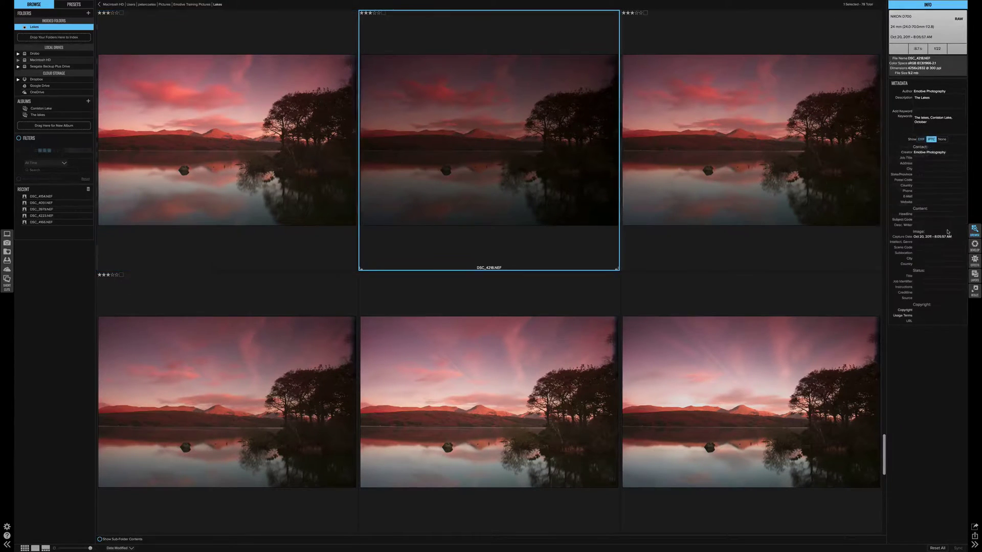
{"action": "left_click", "coordinate": [973, 278]}
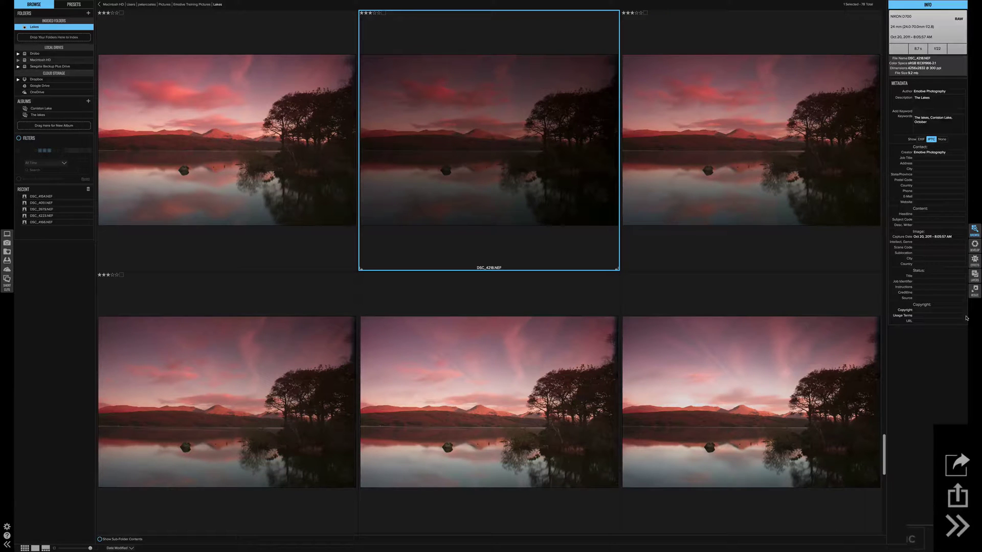
{"action": "left_click", "coordinate": [971, 523]}
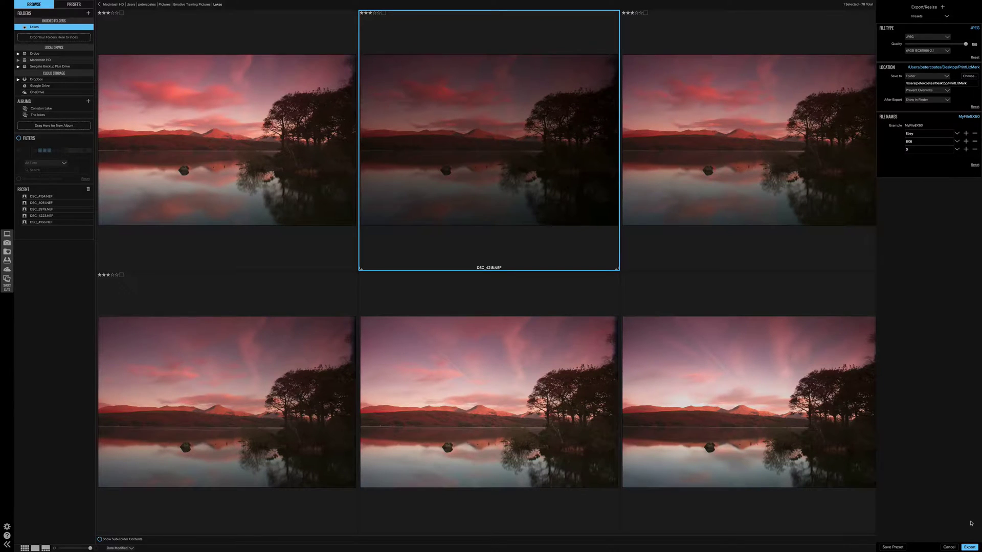
{"action": "left_click", "coordinate": [971, 523]}
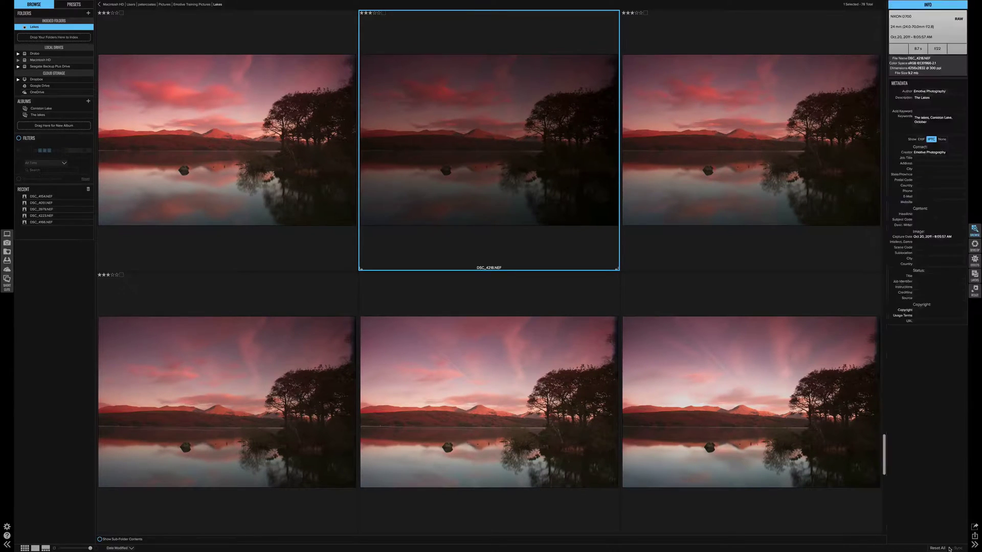
{"action": "left_click", "coordinate": [975, 527]}
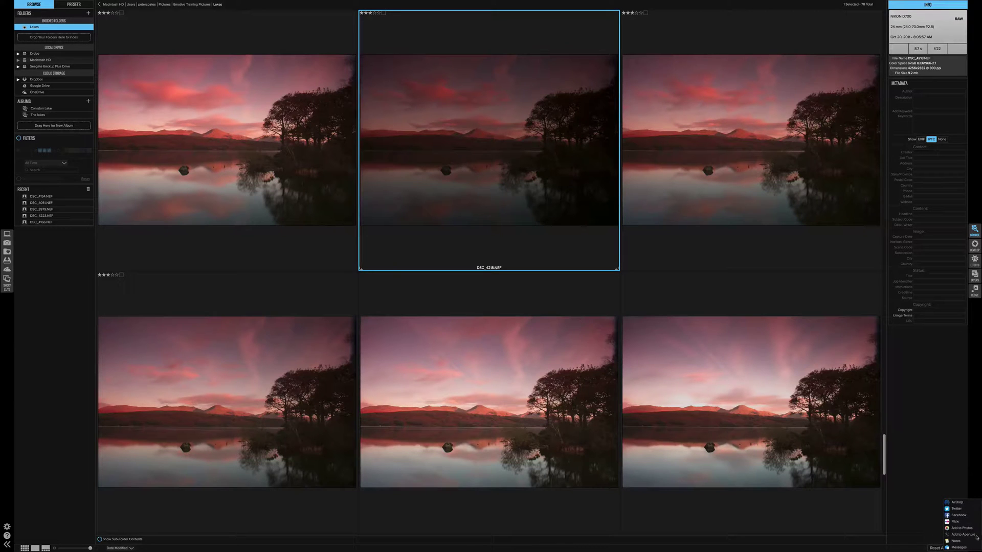
{"action": "key", "text": "Escape"}
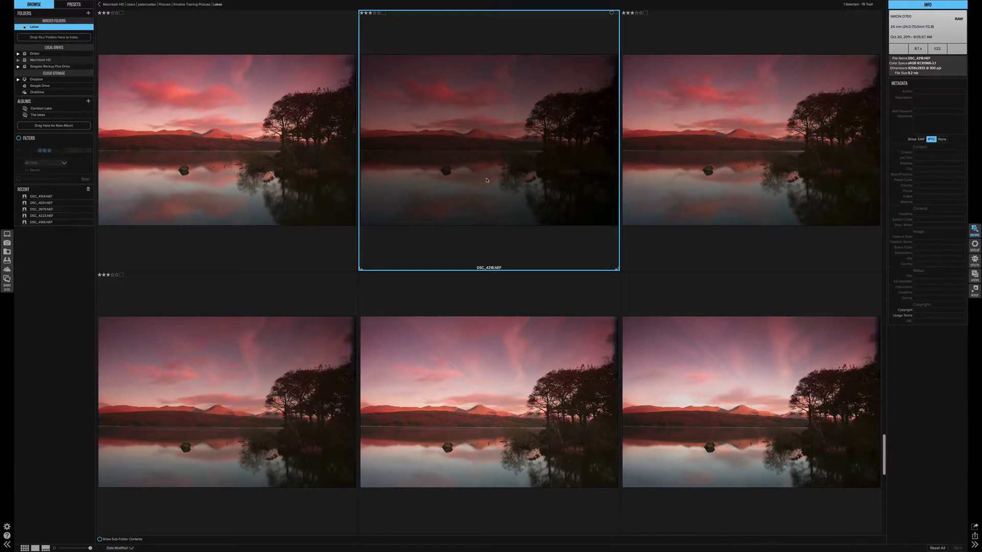
- Bring up the context menu for the DSC_4218.NEF thumbnail
{"action": "right_click", "coordinate": [487, 180]}
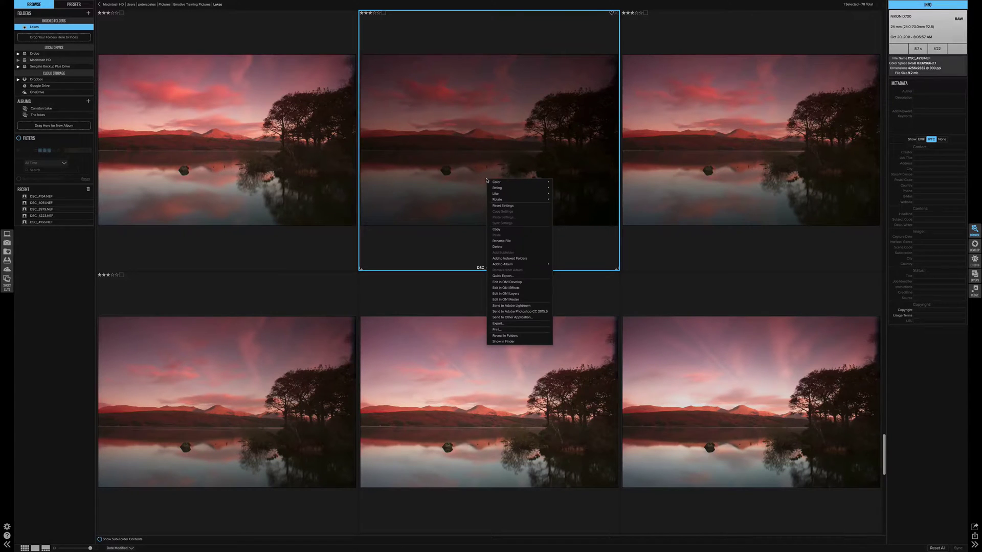
- Dismiss DSC_4218's context menu and review the colour-label choices without applying any
{"action": "left_click", "coordinate": [442, 95]}
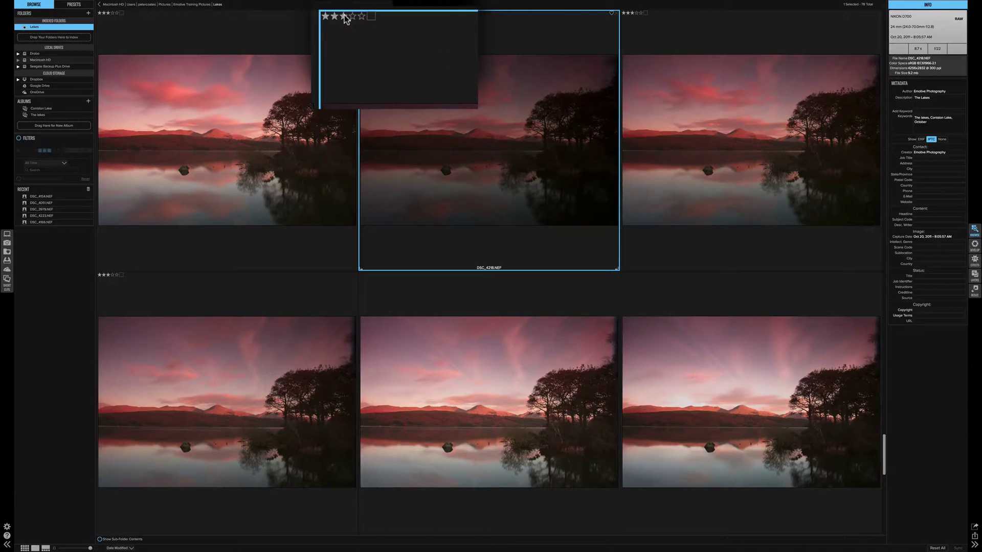
{"action": "left_click", "coordinate": [372, 18]}
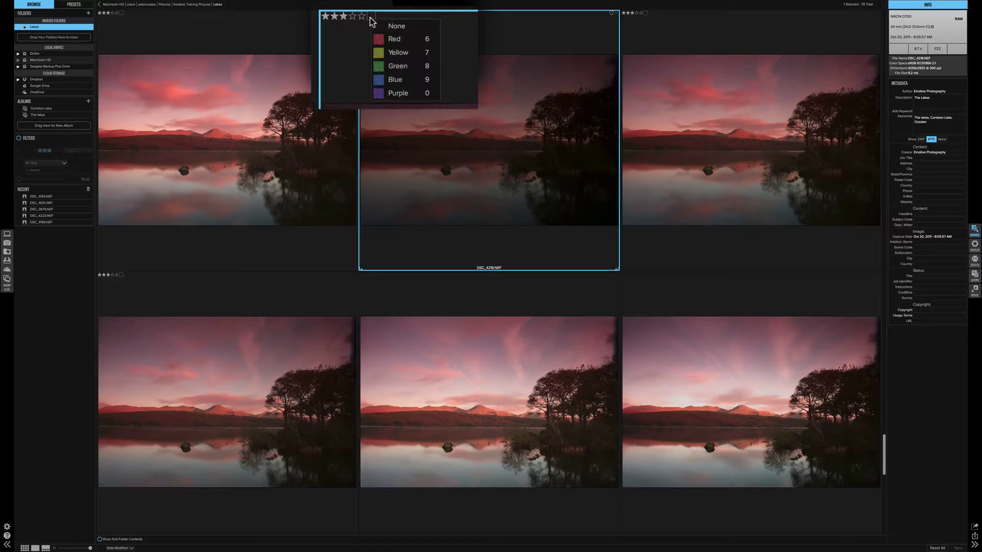
{"action": "left_click", "coordinate": [612, 14]}
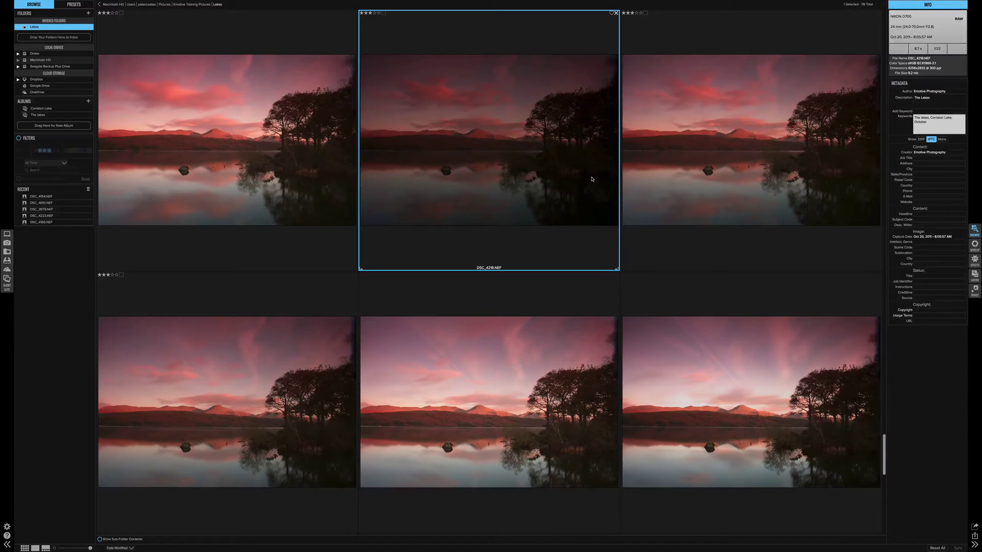
- Select the three top-row photos and start Rename Files for them
{"action": "right_click", "coordinate": [523, 151]}
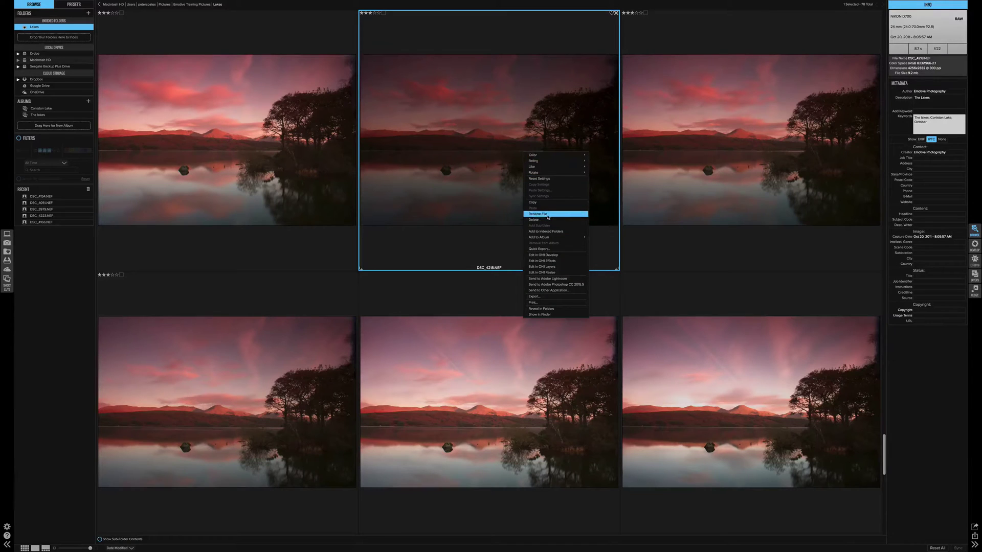
{"action": "left_click", "coordinate": [256, 169]}
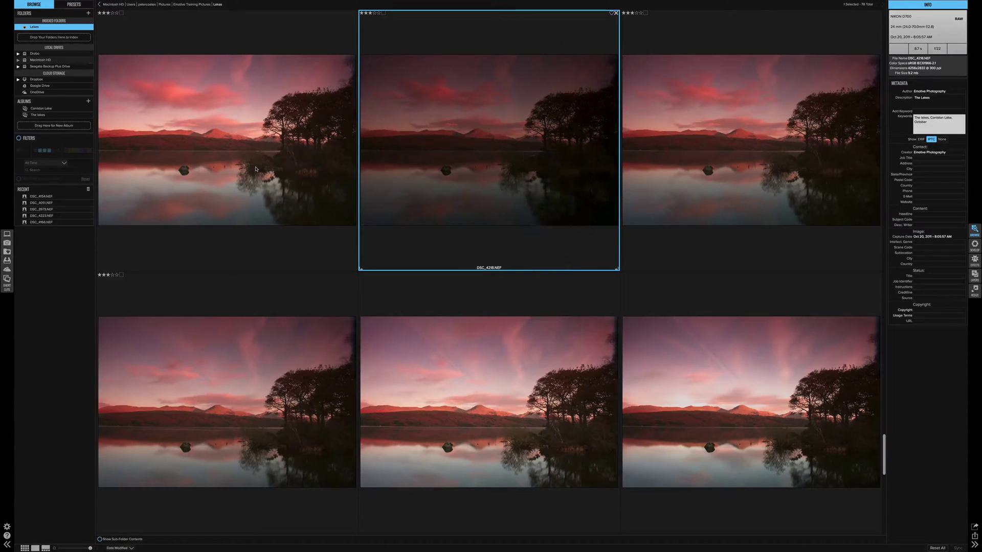
{"action": "left_click", "coordinate": [256, 169]}
{"action": "left_click", "coordinate": [746, 168], "text": "shift"}
{"action": "right_click", "coordinate": [578, 169]}
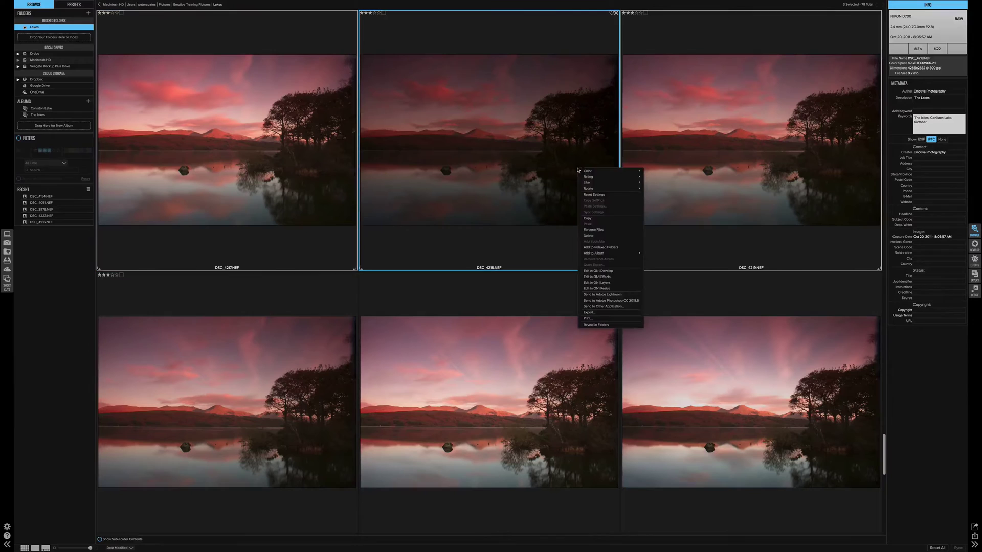
{"action": "left_click", "coordinate": [592, 229]}
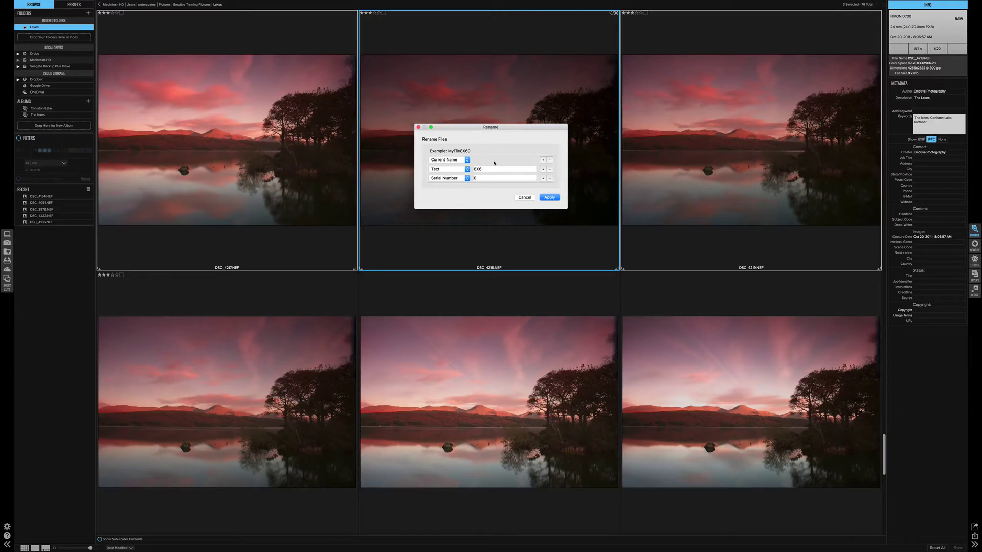
- Replace the 8X6 text with 'Coniston Lake' and apply, giving names like DSC_4217Coniston Lake0.nef
{"action": "left_click", "coordinate": [468, 160]}
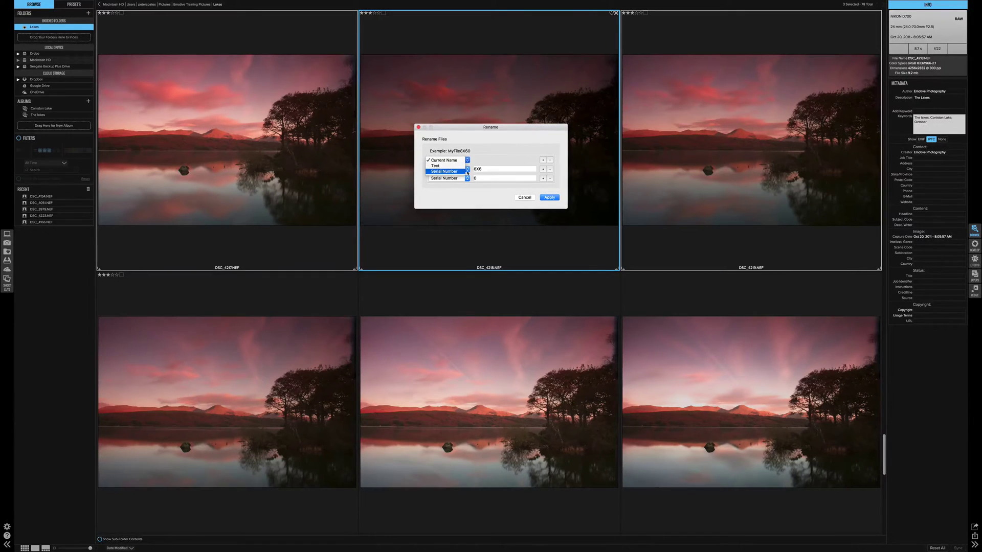
{"action": "left_click", "coordinate": [519, 156]}
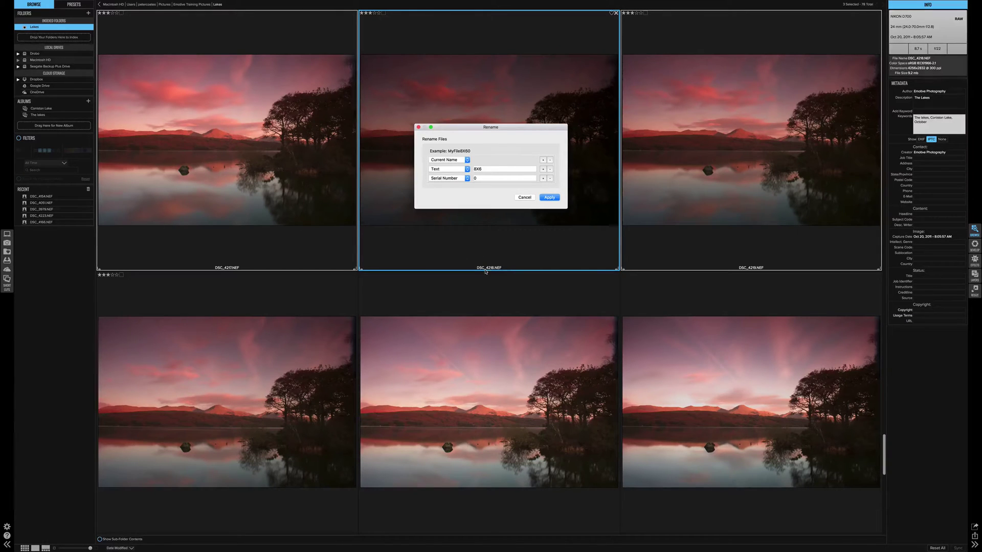
{"action": "double_click", "coordinate": [486, 170]}
{"action": "key", "text": "BackSpace"}
{"action": "type", "text": "Coniston Lke"}
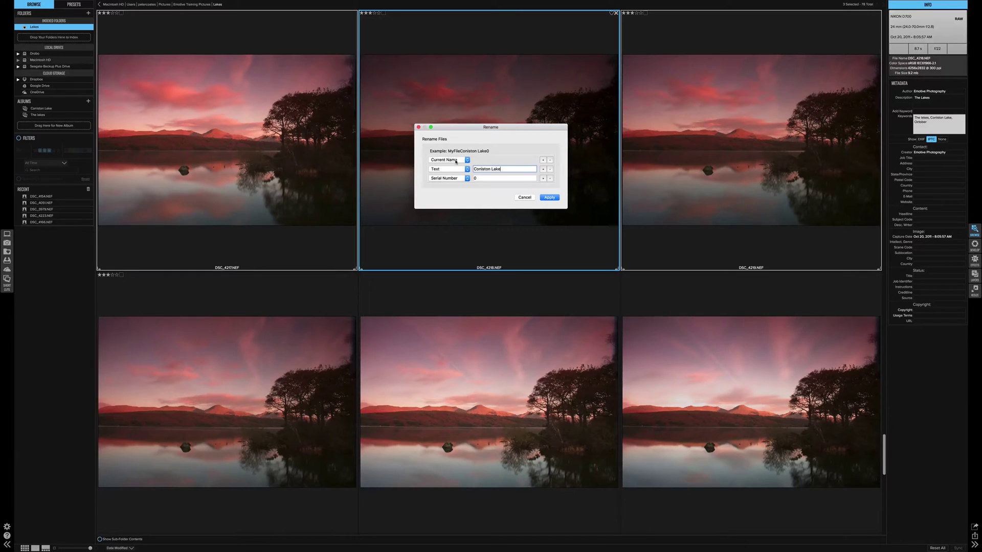
{"action": "left_click", "coordinate": [481, 178]}
{"action": "left_click", "coordinate": [549, 198]}
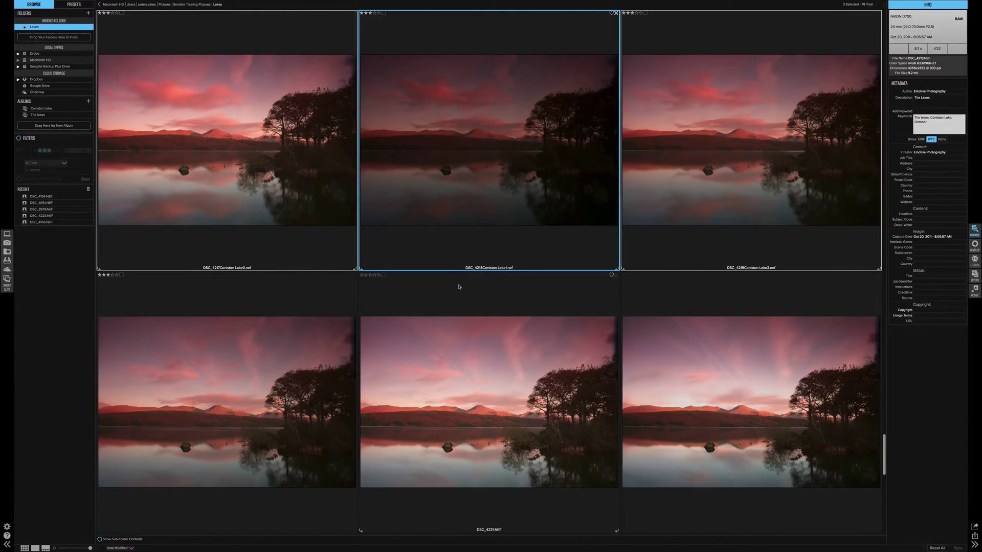
- Begin an inline edit of DSC_4218Coniston Lake1.nef's name, then cancel it unchanged
{"action": "double_click", "coordinate": [484, 268]}
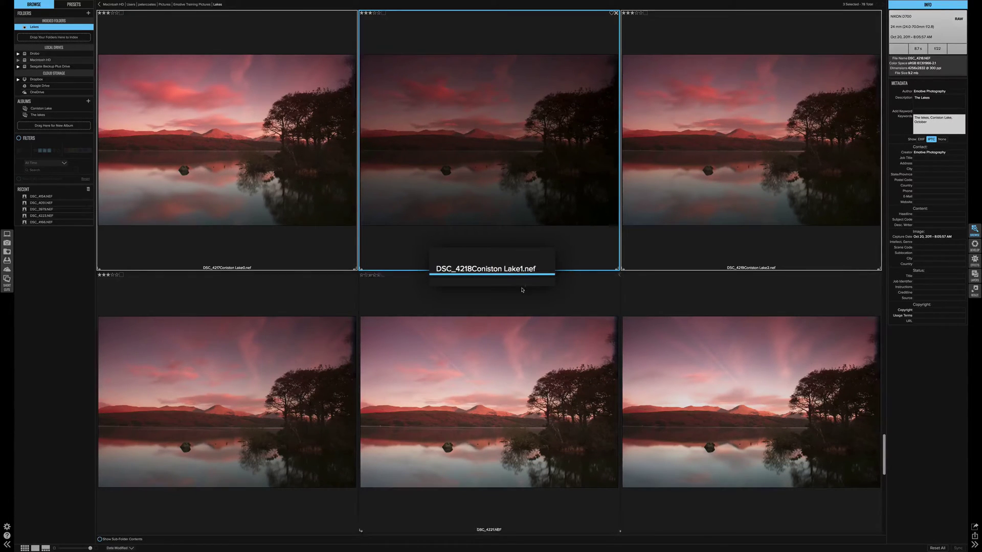
{"action": "key", "text": "Return"}
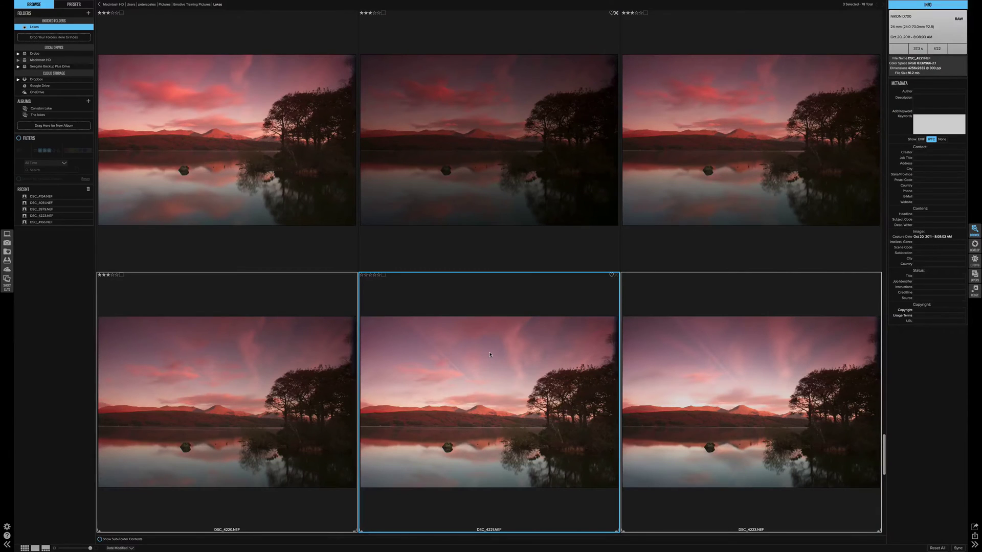
- Rename bottom-row photos as Coniston Lake, serial, original name, e.g. Coniston Lake3DSC_4220.nef
{"action": "right_click", "coordinate": [489, 354]}
{"action": "left_click", "coordinate": [522, 417]}
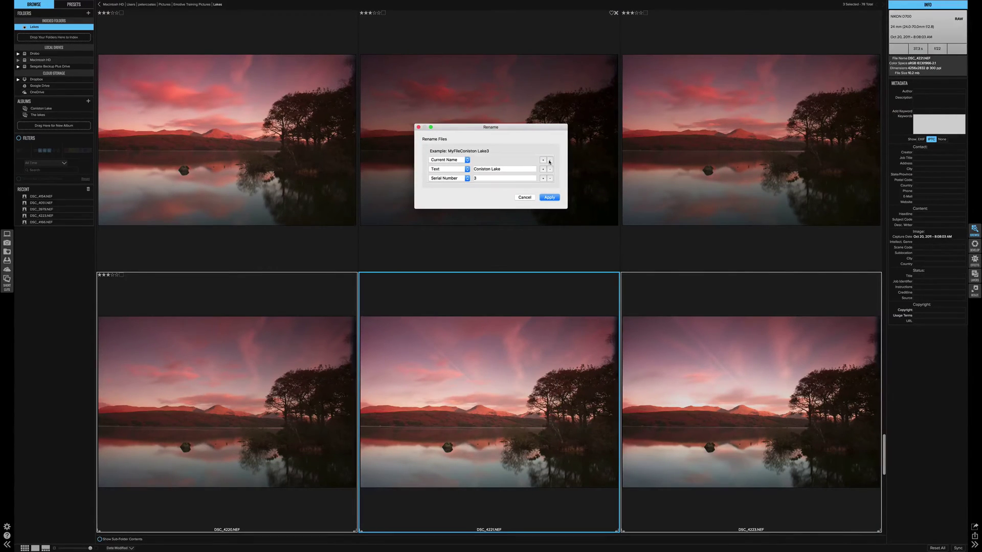
{"action": "left_click", "coordinate": [550, 160]}
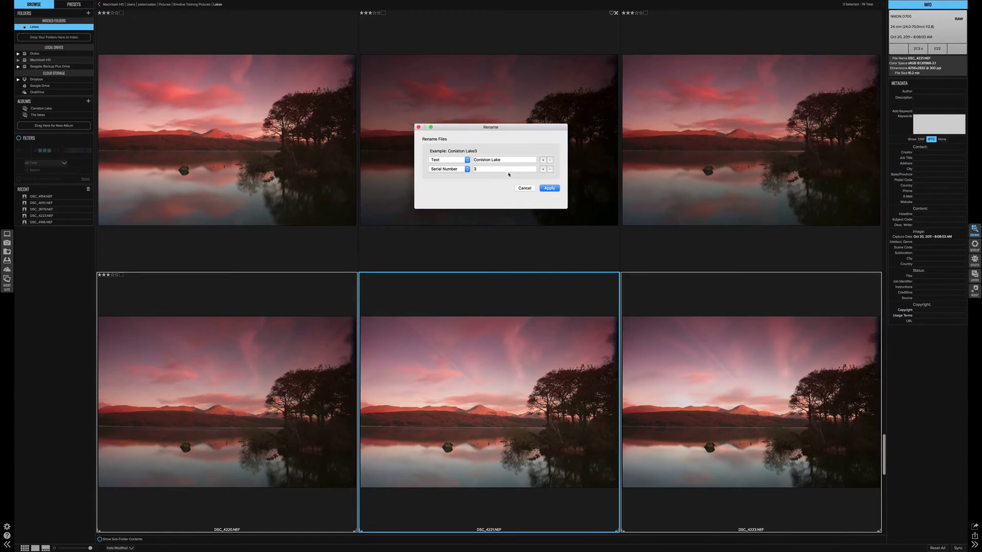
{"action": "left_click", "coordinate": [543, 170]}
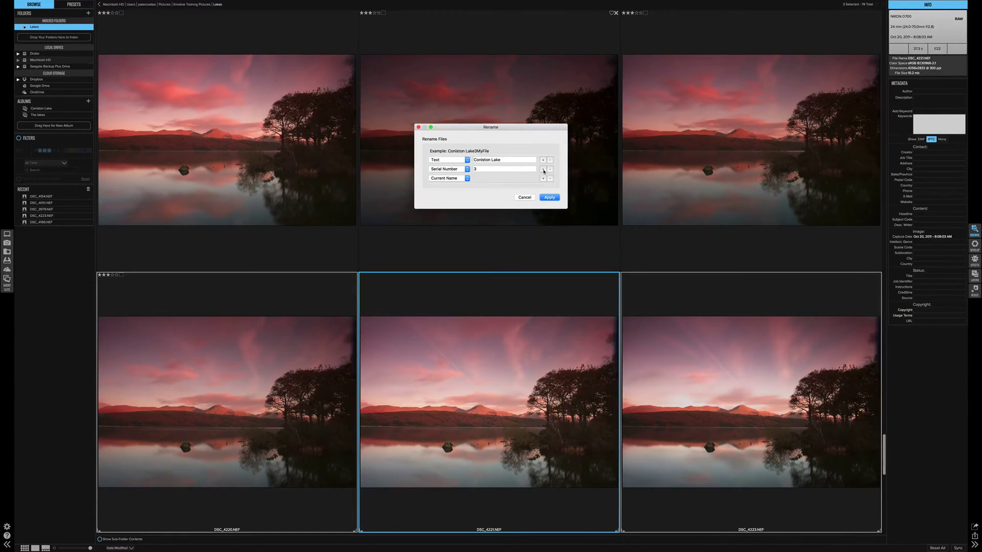
{"action": "left_click", "coordinate": [467, 179]}
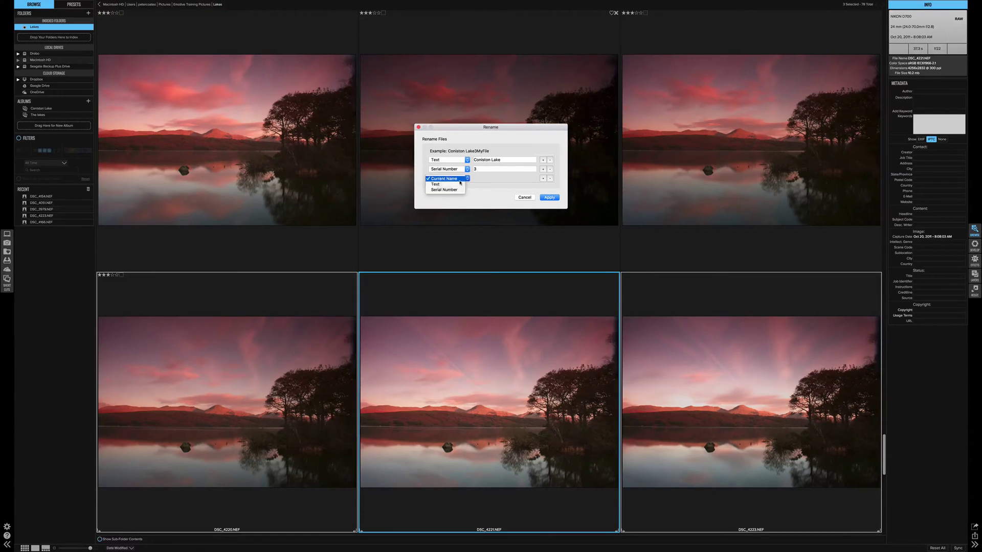
{"action": "left_click", "coordinate": [499, 180]}
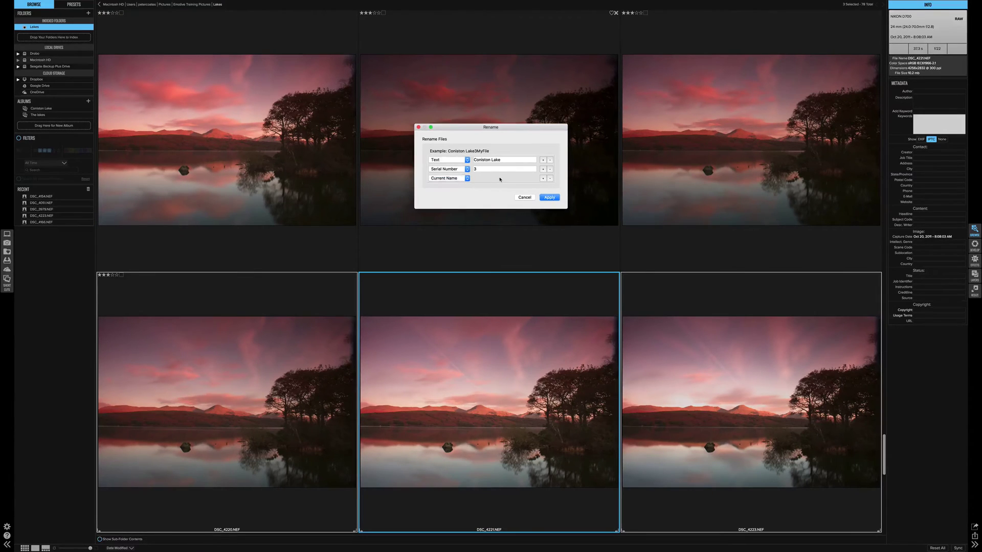
{"action": "left_click", "coordinate": [549, 198]}
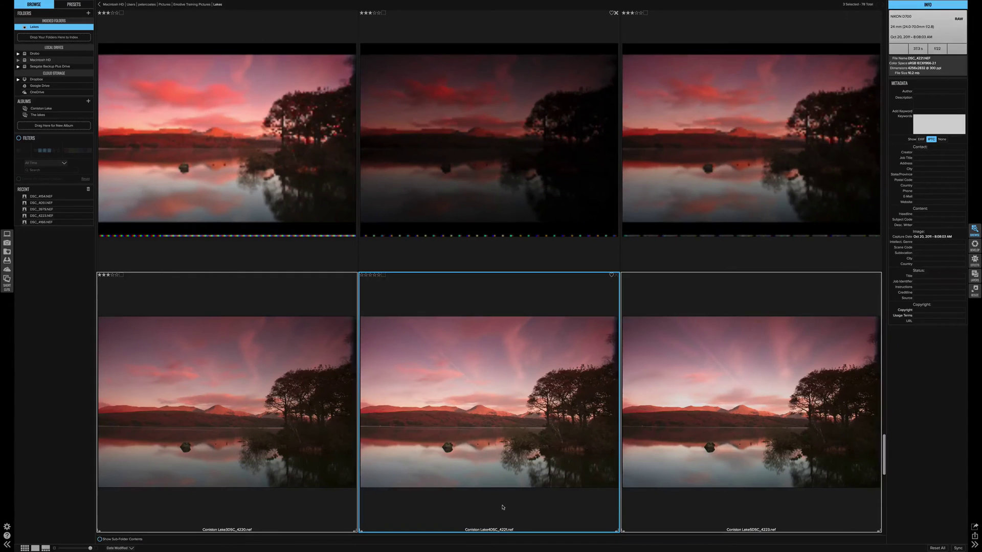